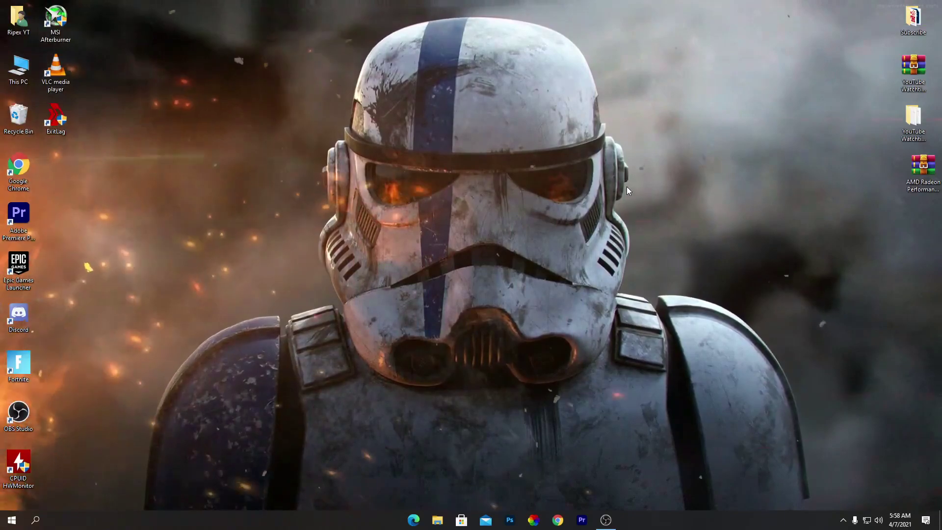
# Step: Open Radeon Software, skip its quick setup and go to the system settings
pyautogui.hotkey('alt', 'r')
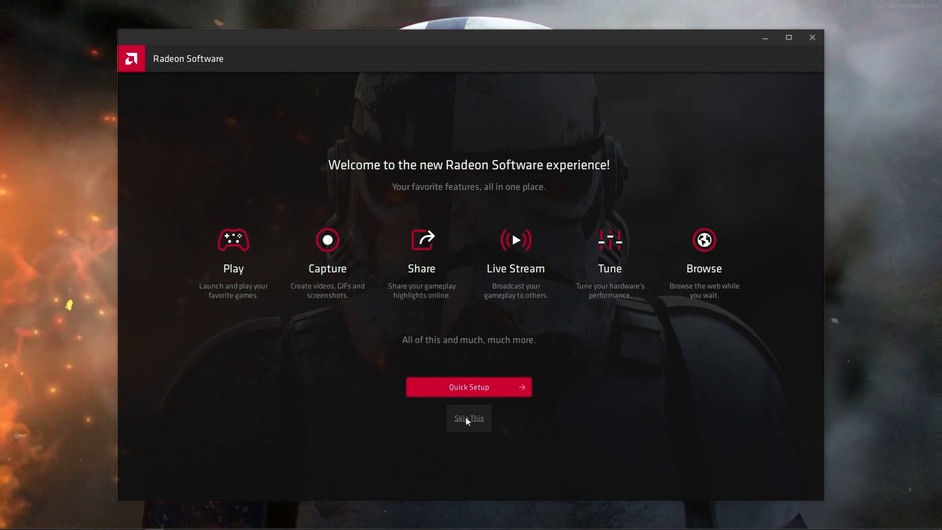
pyautogui.click(467, 419)
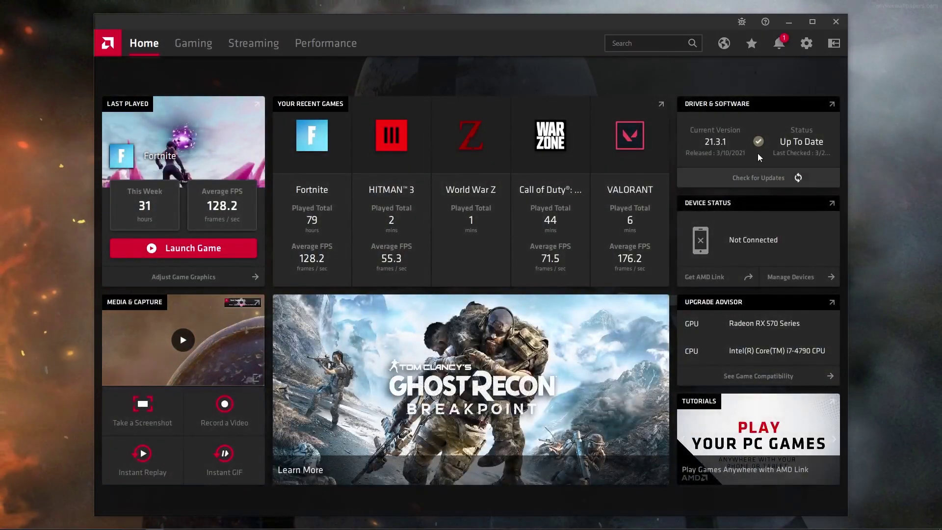
pyautogui.click(807, 43)
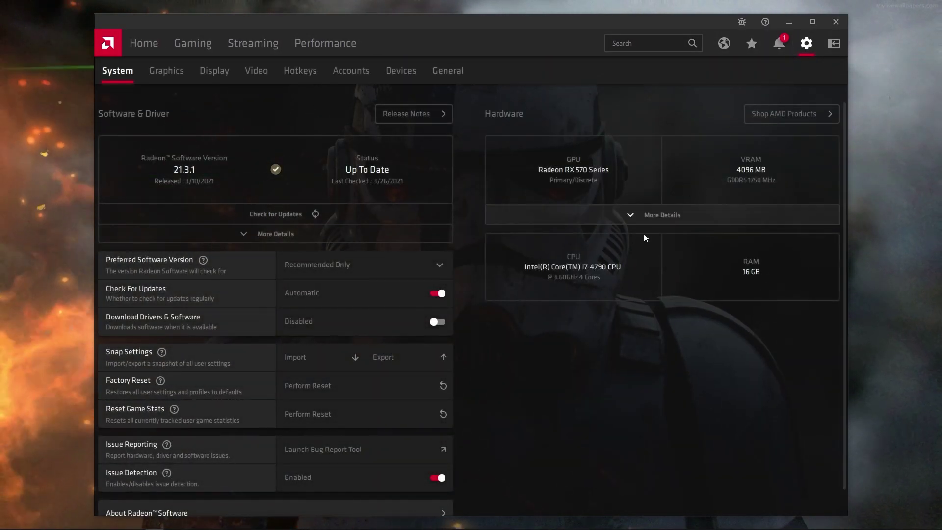
# Step: Set Preferred Software Version to Recommended + Optional and enable Download Drivers & Software
pyautogui.click(323, 265)
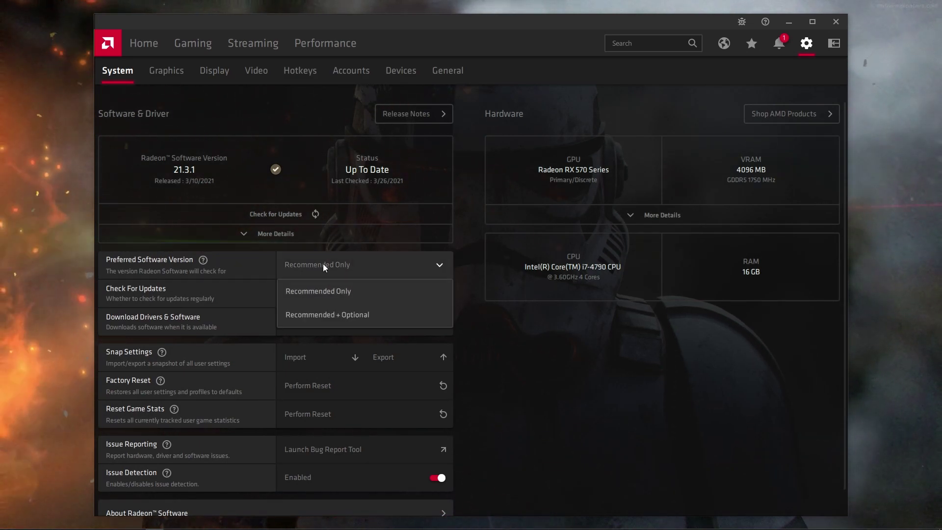
pyautogui.click(344, 311)
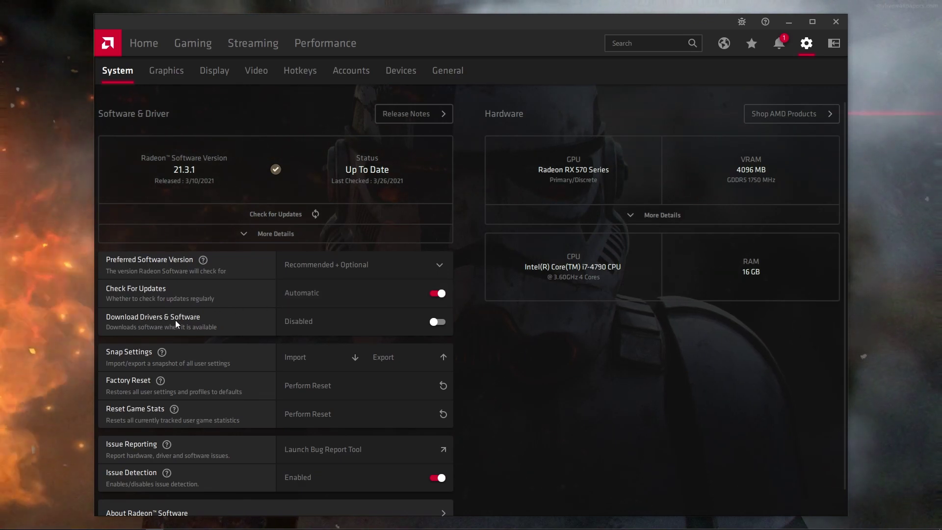
pyautogui.click(424, 326)
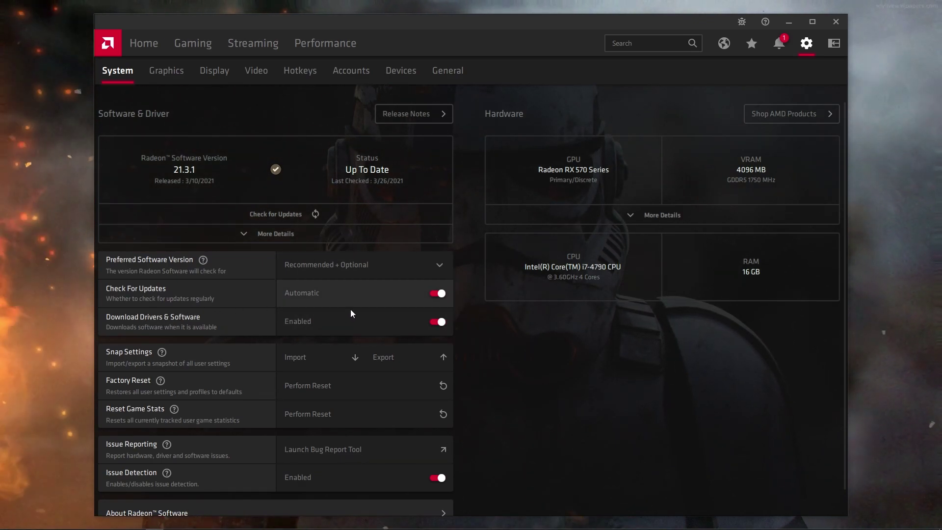
# Step: Return to the home page and check for driver and software updates
pyautogui.click(144, 41)
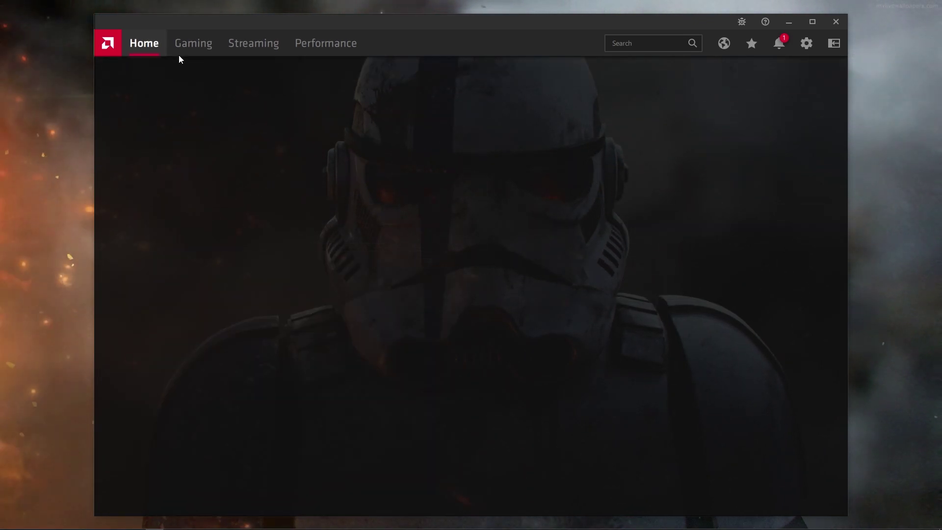
pyautogui.click(756, 179)
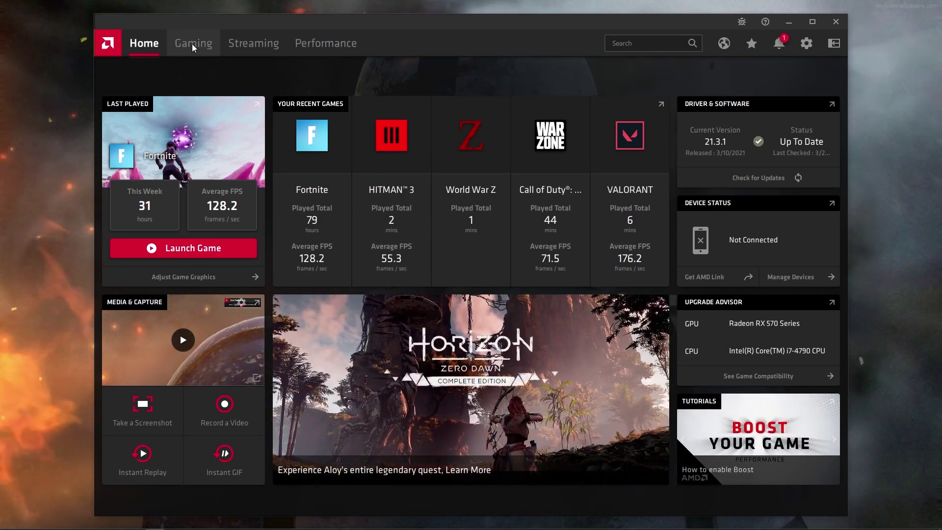
# Step: Open the global graphics settings and apply the eSports graphics profile
pyautogui.click(192, 43)
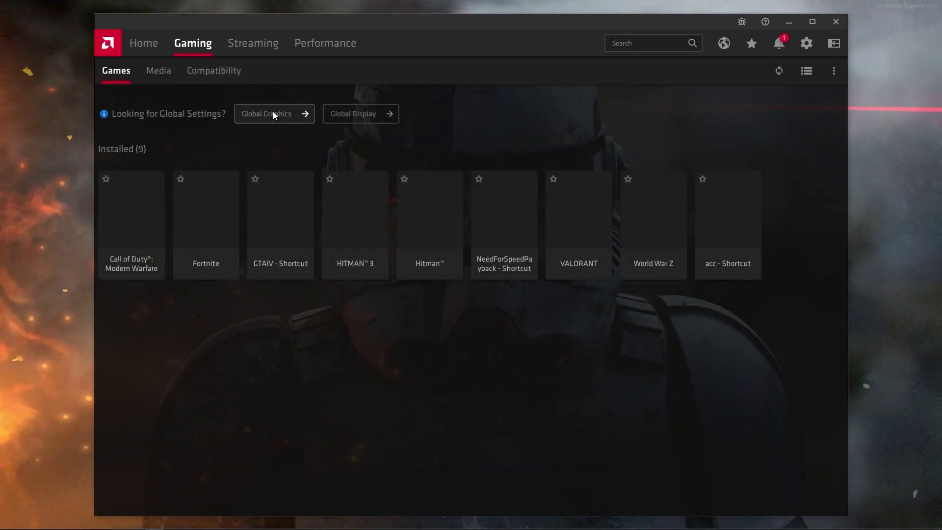
pyautogui.click(266, 113)
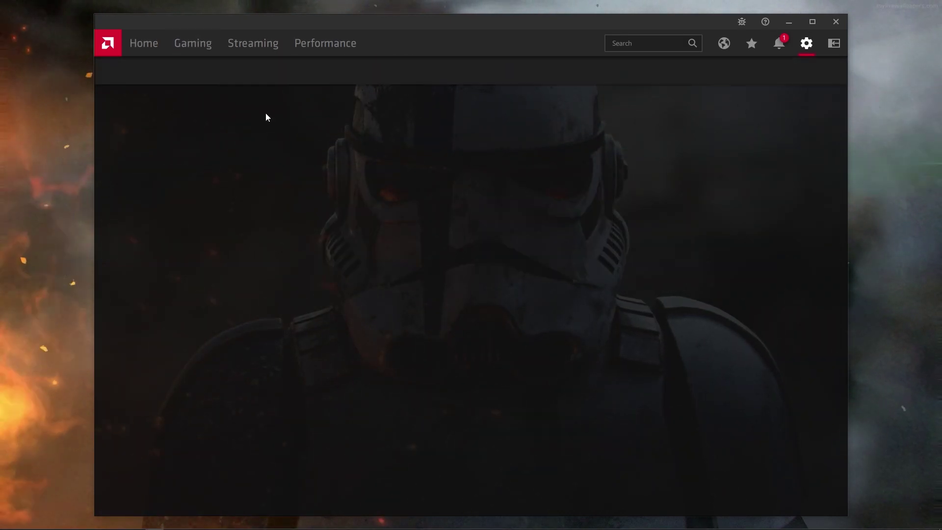
pyautogui.click(449, 180)
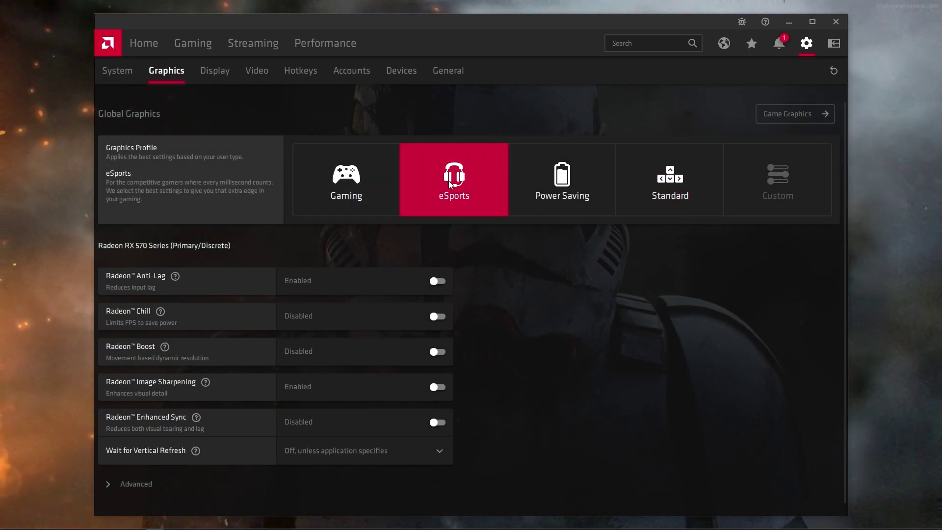
# Step: Disable Radeon Image Sharpening and set Wait for Vertical Refresh to Always off
pyautogui.scroll(-1, 328, 297)
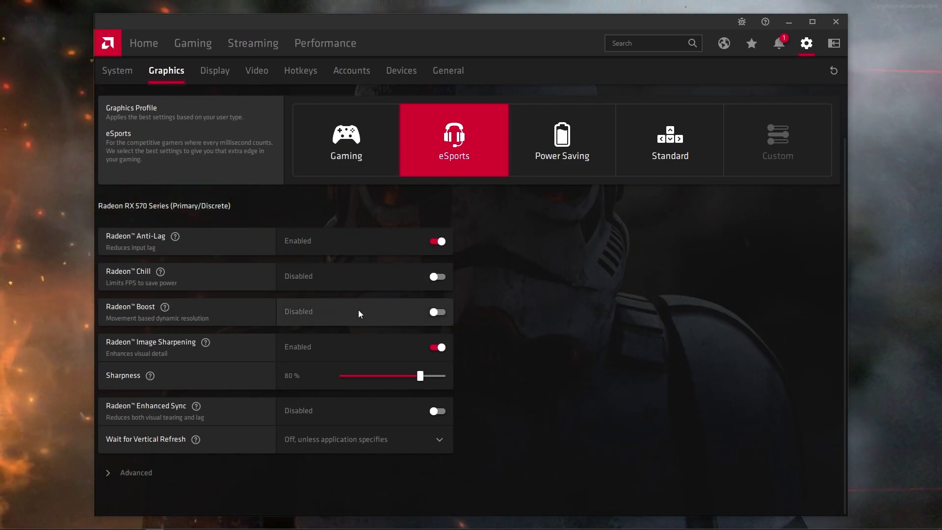
pyautogui.click(438, 347)
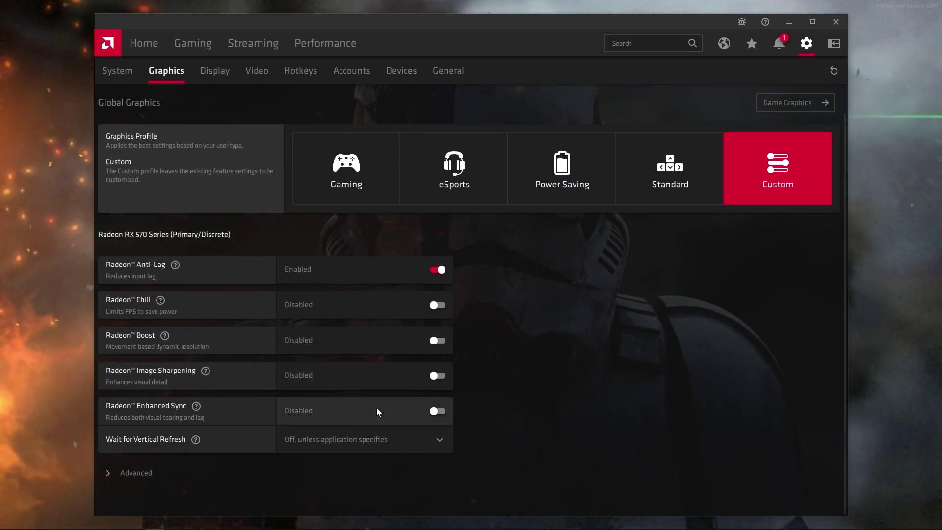
pyautogui.click(373, 443)
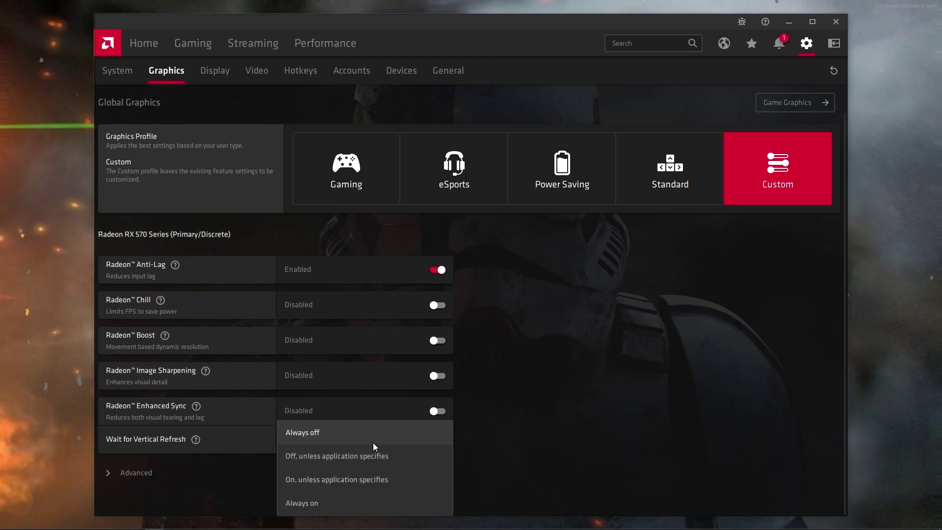
pyautogui.click(319, 430)
# Step: Expand the advanced graphics settings and set Anti-Aliasing to Override application settings
pyautogui.click(124, 474)
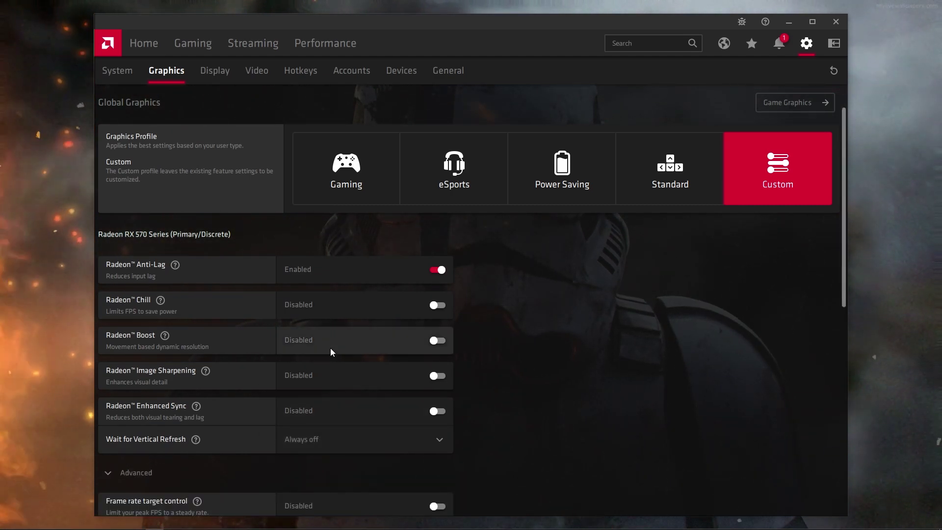
pyautogui.scroll(-6, 331, 348)
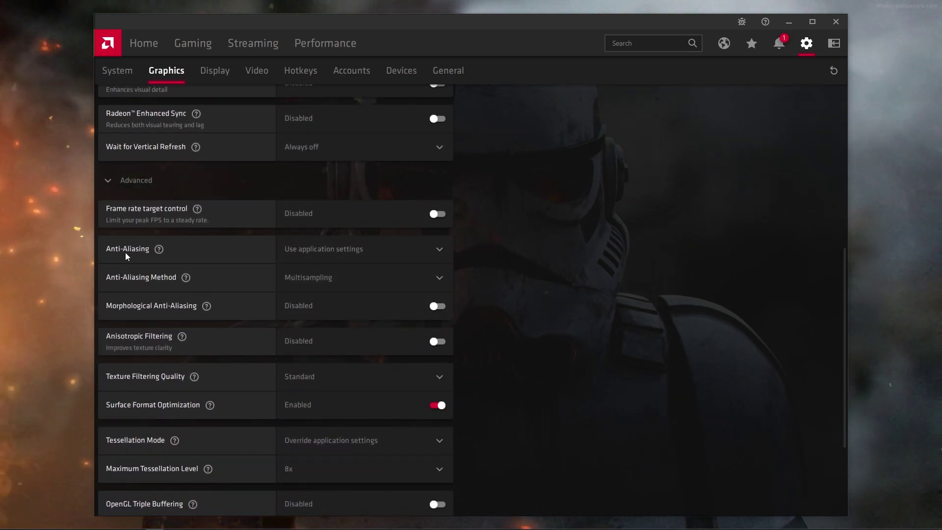
pyautogui.click(360, 253)
pyautogui.click(344, 323)
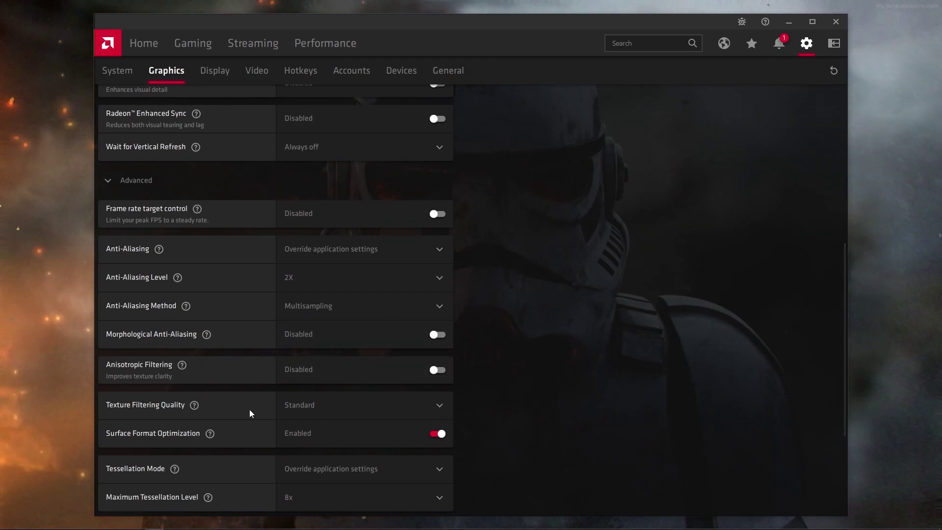
# Step: Set Texture Filtering Quality to Performance and Tessellation Mode to AMD optimized
pyautogui.click(323, 407)
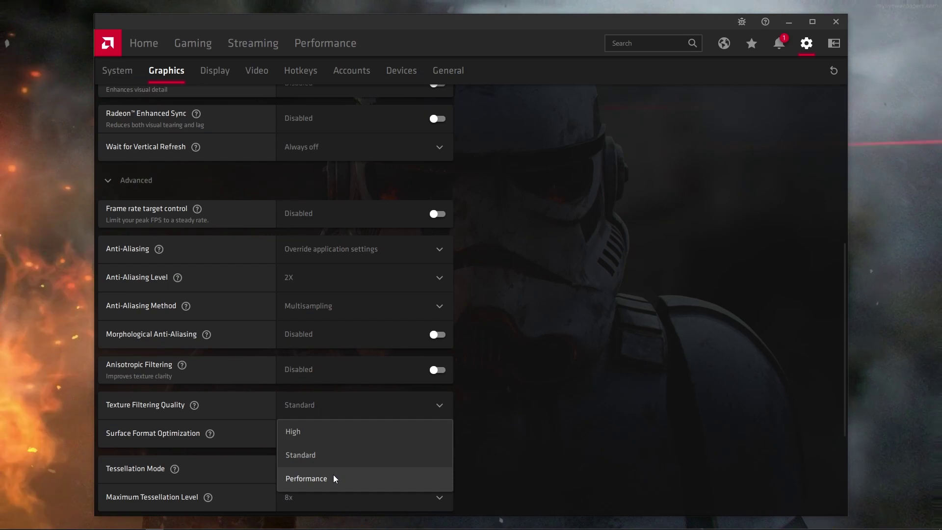
pyautogui.click(334, 478)
pyautogui.scroll(-3, 295, 462)
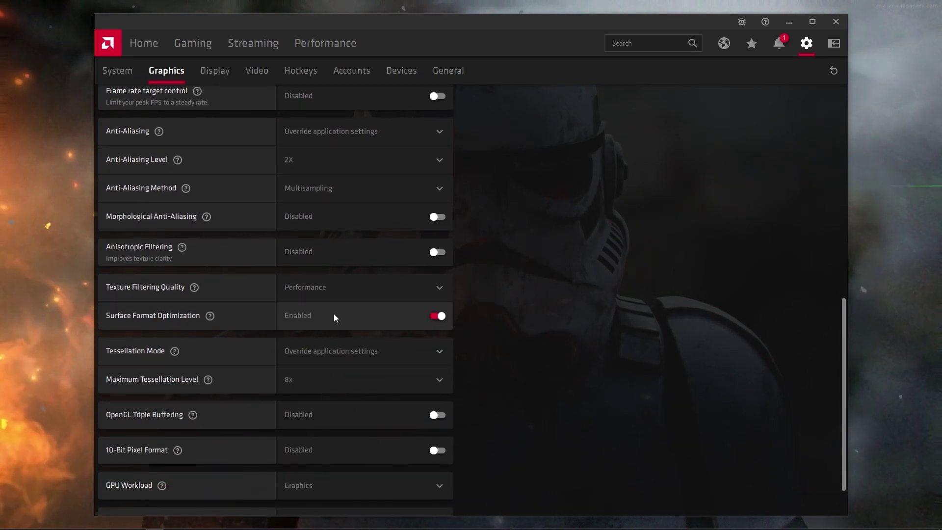
pyautogui.click(337, 351)
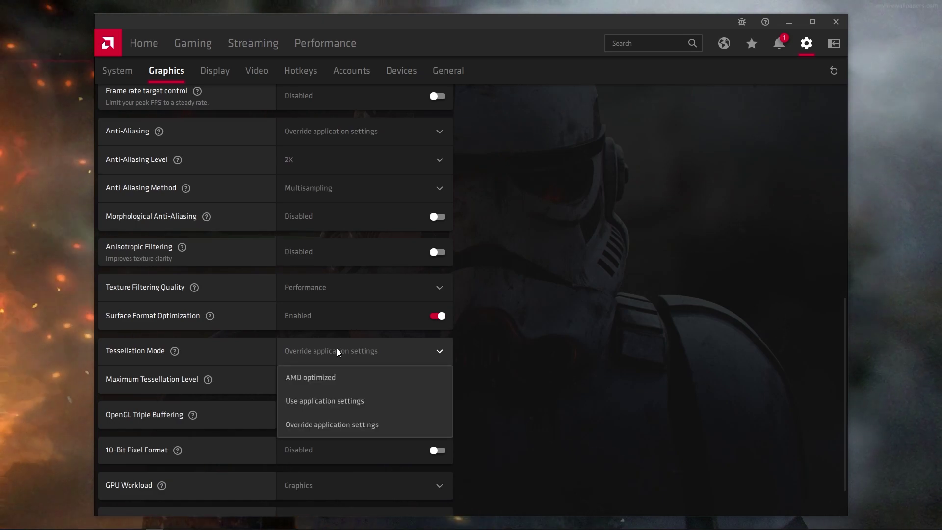
pyautogui.click(324, 375)
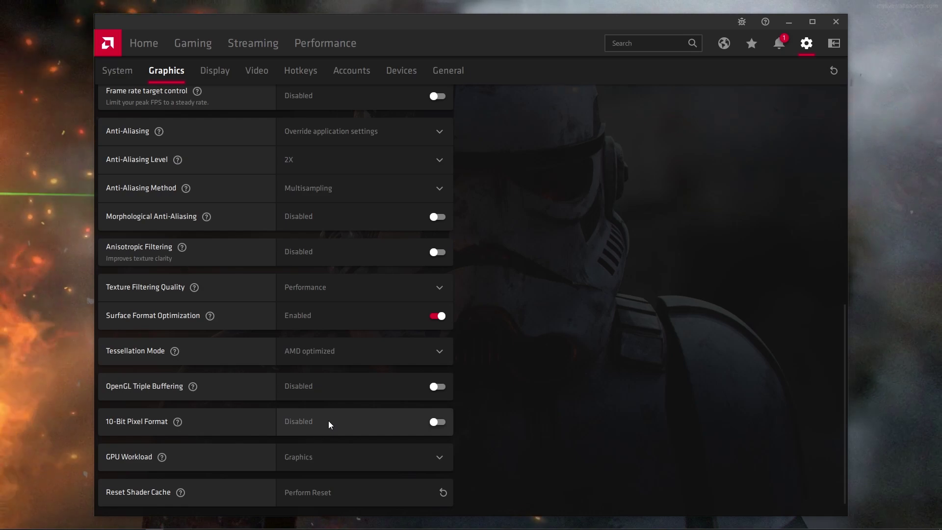
# Step: Reset the shader cache and confirm clearing it
pyautogui.scroll(-1, 329, 418)
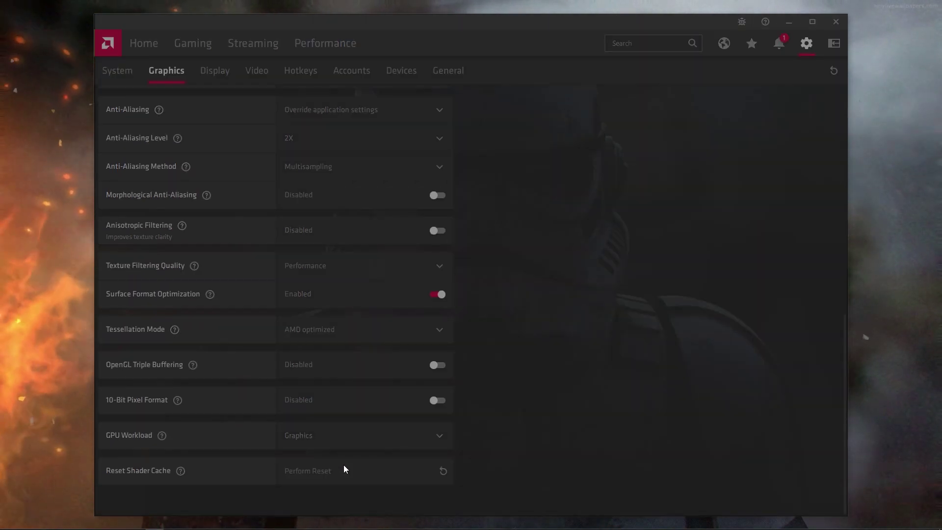
pyautogui.click(344, 465)
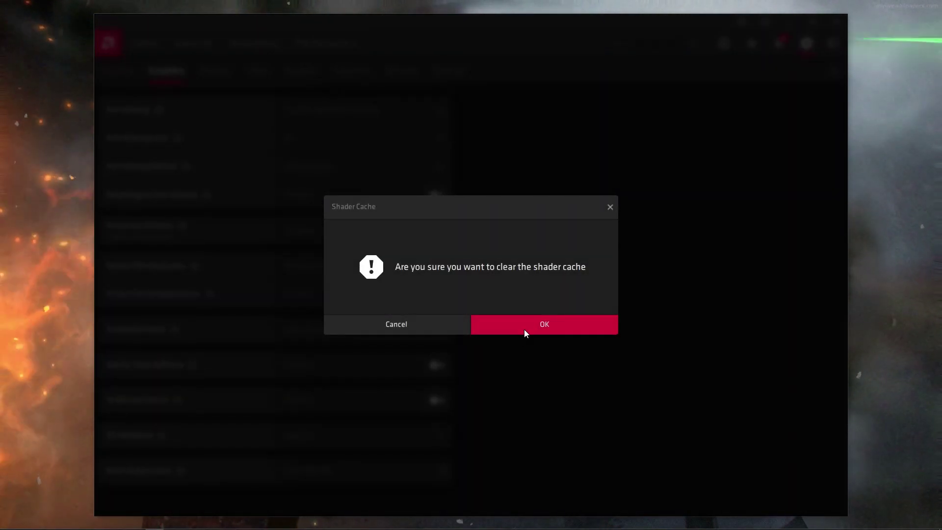
pyautogui.click(524, 330)
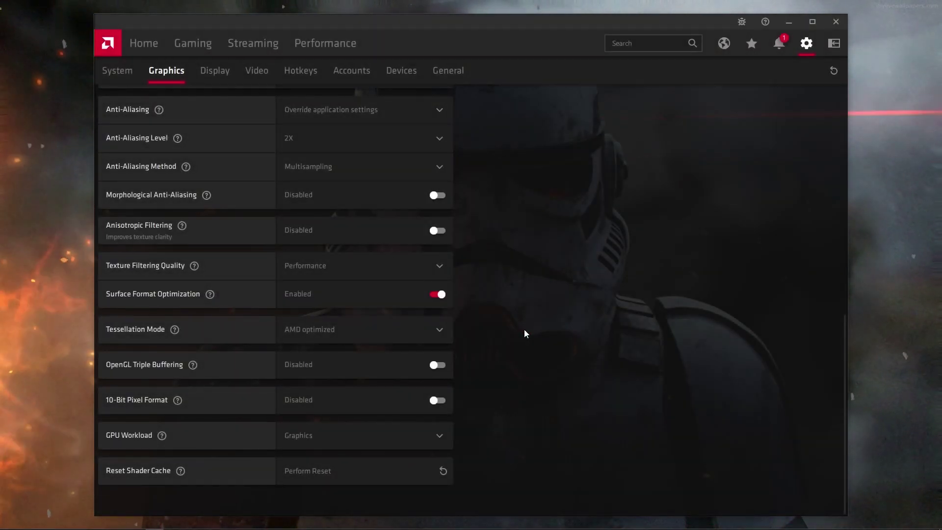
# Step: In the global display settings, choose Full panel as the Scaling Mode
pyautogui.click(214, 76)
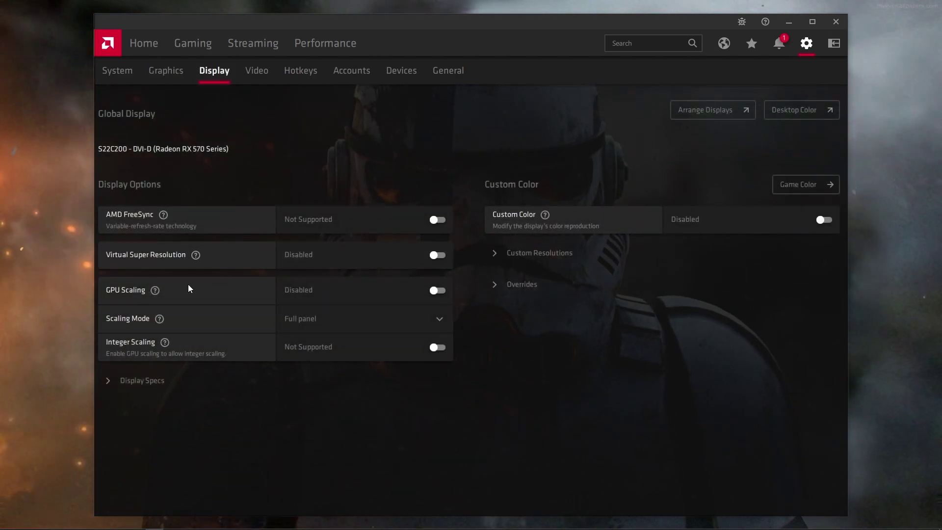
pyautogui.click(312, 319)
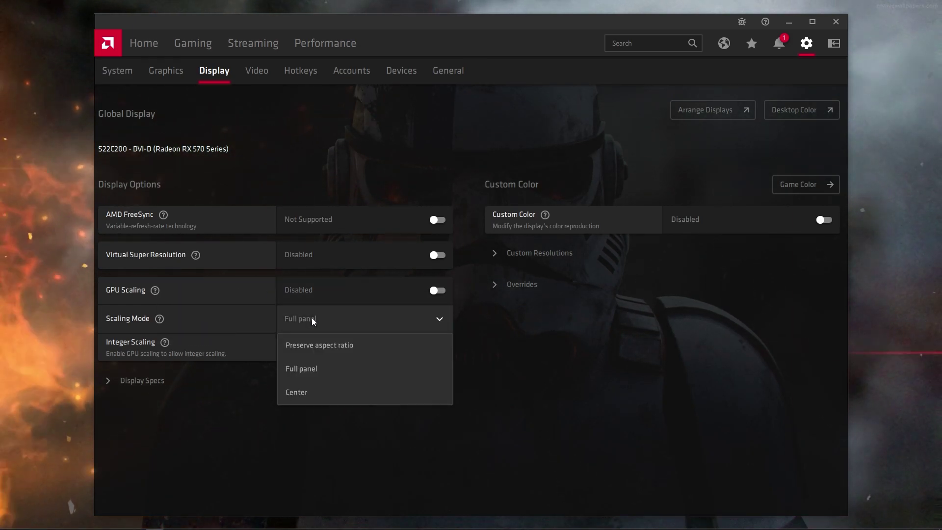
pyautogui.click(306, 363)
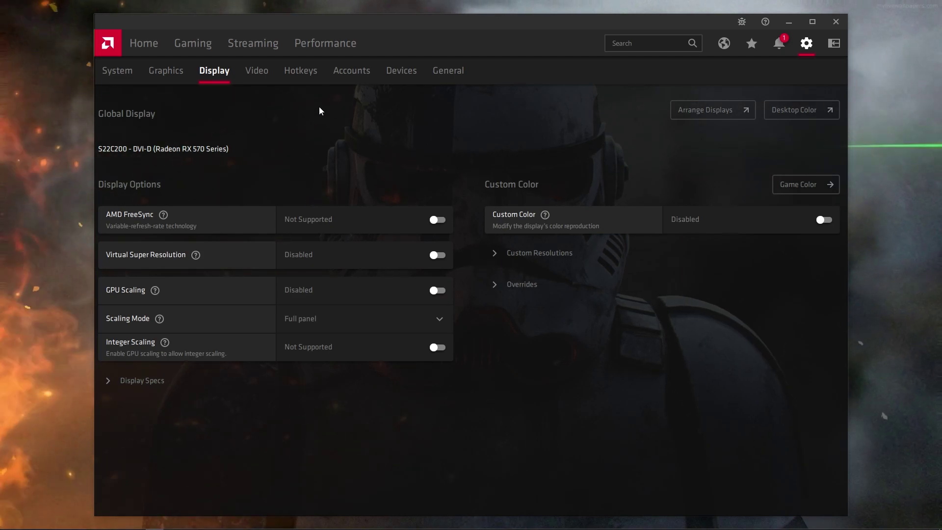
# Step: In the general preferences, disable In-Game Overlay, Upgrade Advisor, System Tray Menu, Advertisements and Toast Notifications
pyautogui.click(442, 71)
pyautogui.scroll(-5, 569, 277)
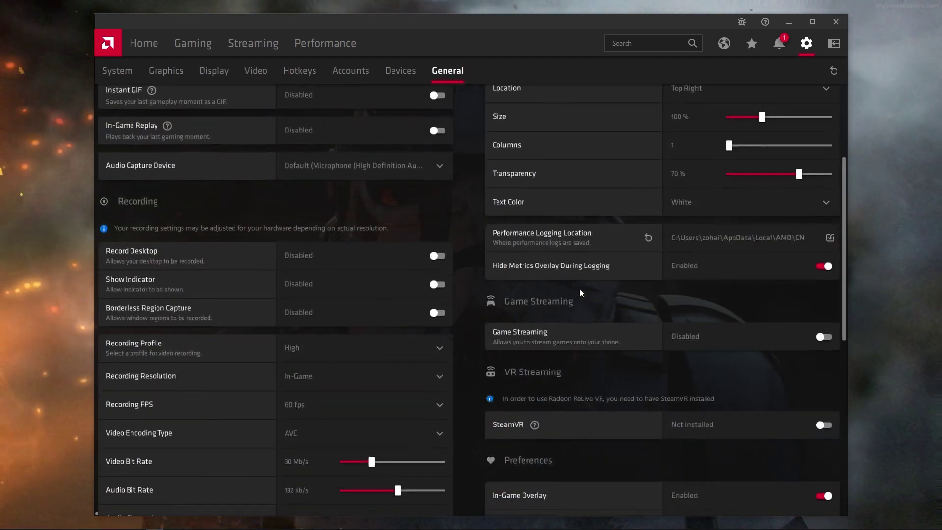
pyautogui.scroll(-4, 580, 293)
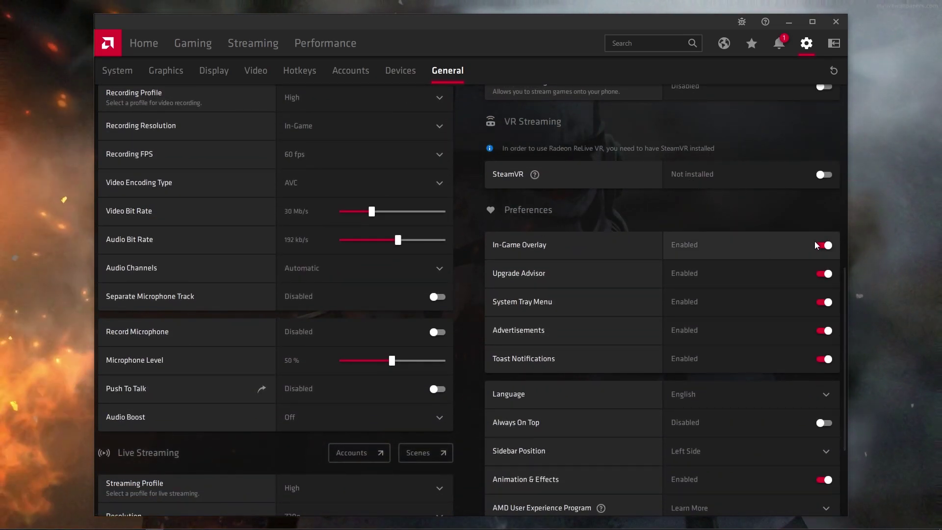
pyautogui.scroll(-4, 819, 247)
pyautogui.scroll(4, 792, 231)
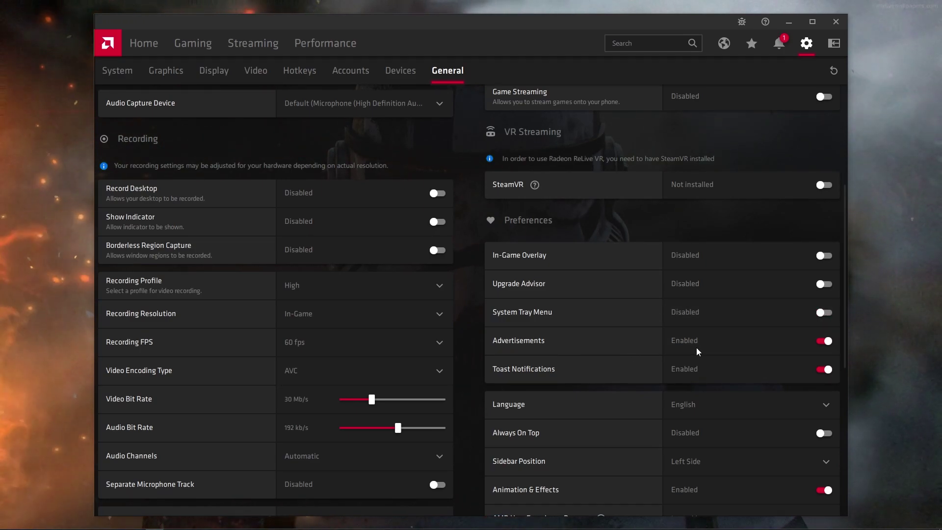
pyautogui.click(827, 341)
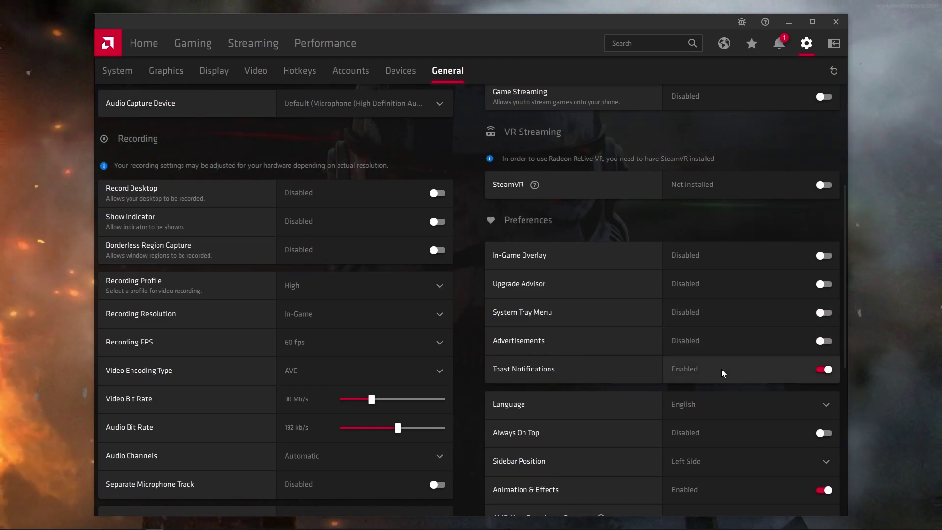
pyautogui.click(824, 370)
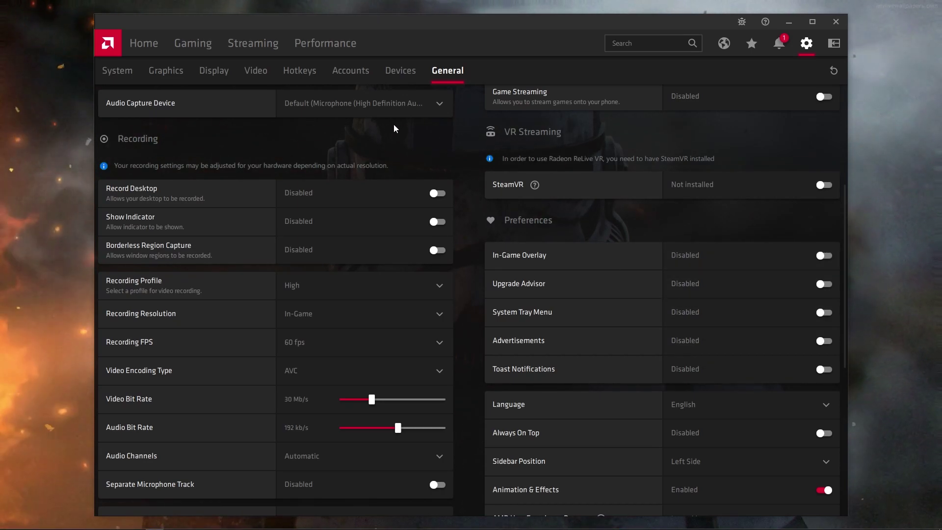
# Step: Open the GPU performance tuning page and accept its End-User License Agreement
pyautogui.click(314, 48)
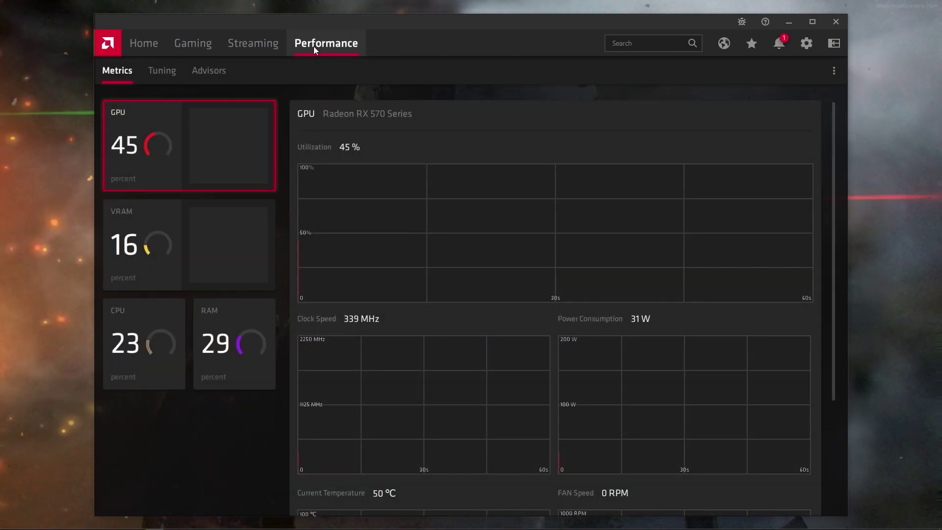
pyautogui.click(161, 71)
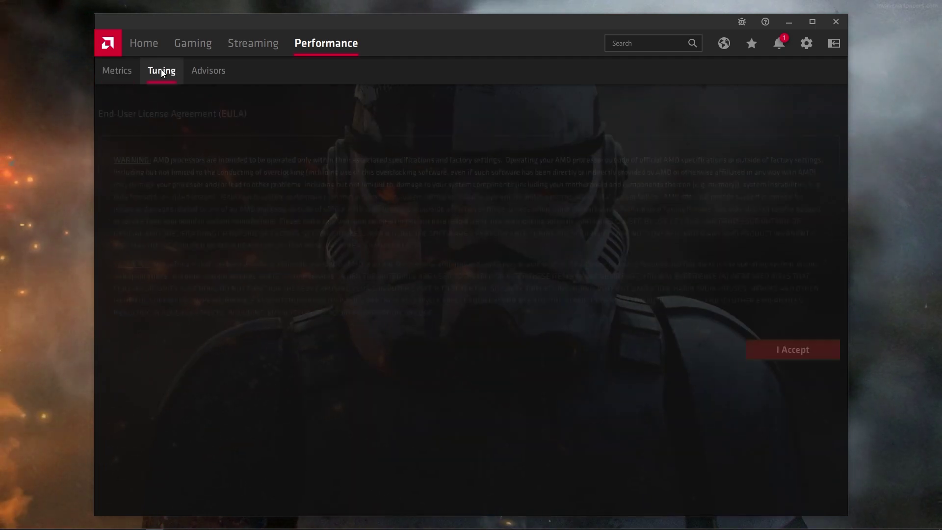
pyautogui.click(798, 353)
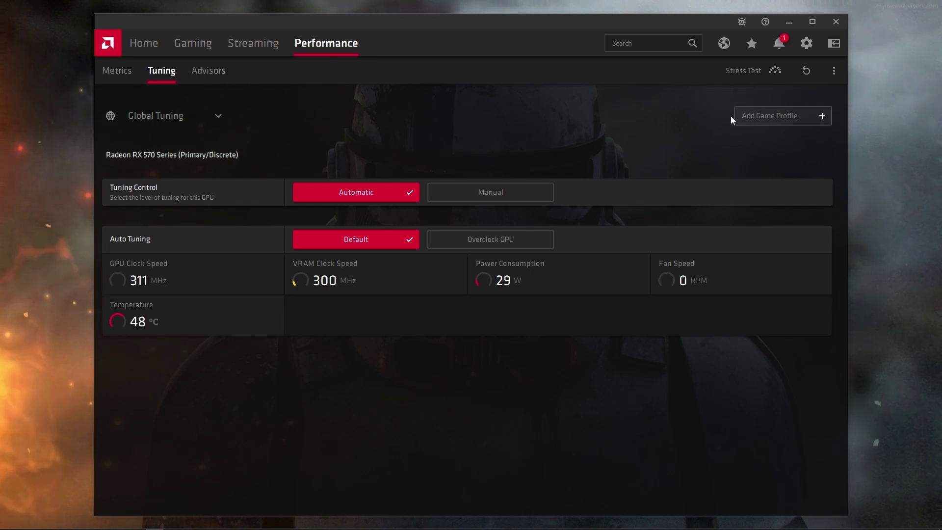
# Step: Add a Fortnite game tuning profile, apply automatic GPU overclocking to it and accept the overclocking warning
pyautogui.click(773, 116)
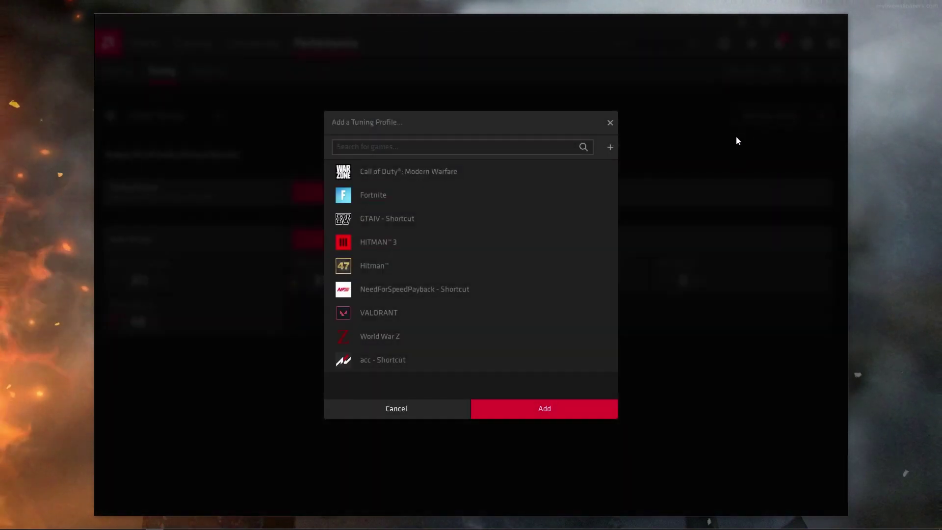
pyautogui.click(375, 191)
pyautogui.click(553, 402)
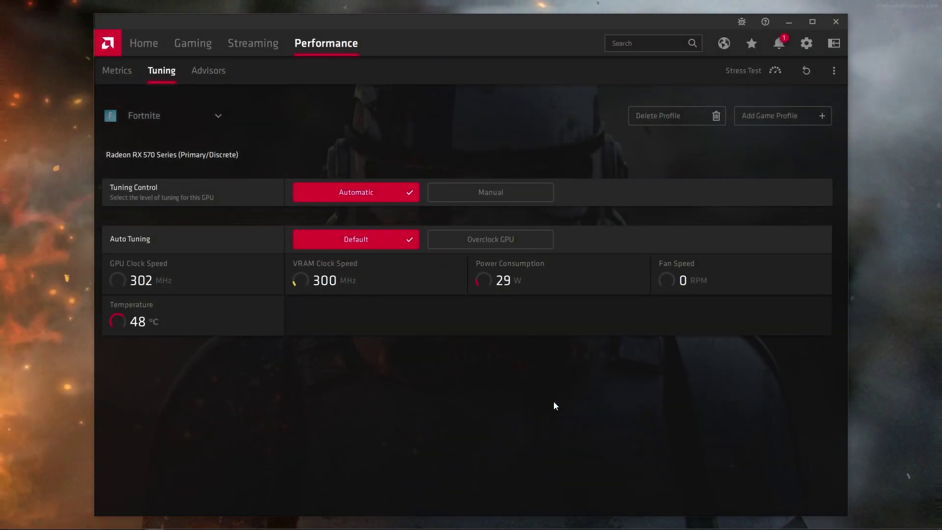
pyautogui.click(487, 237)
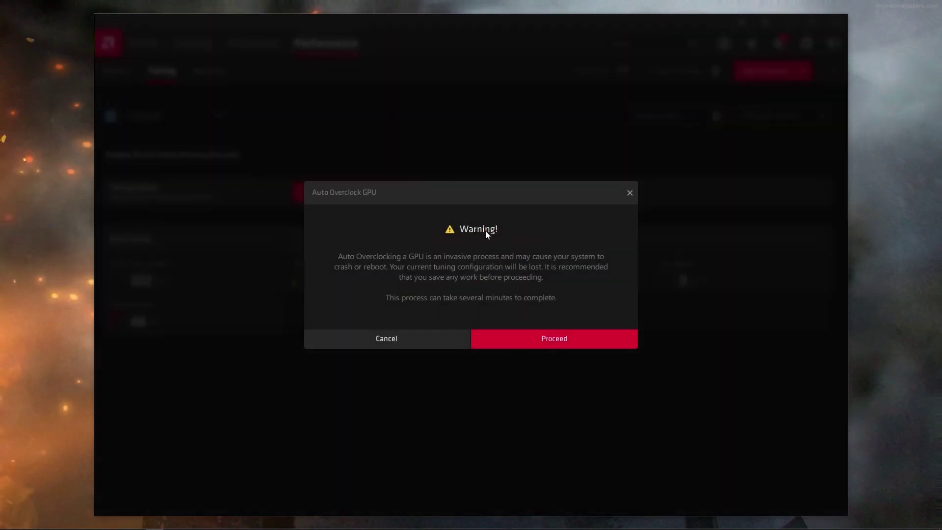
pyautogui.click(550, 338)
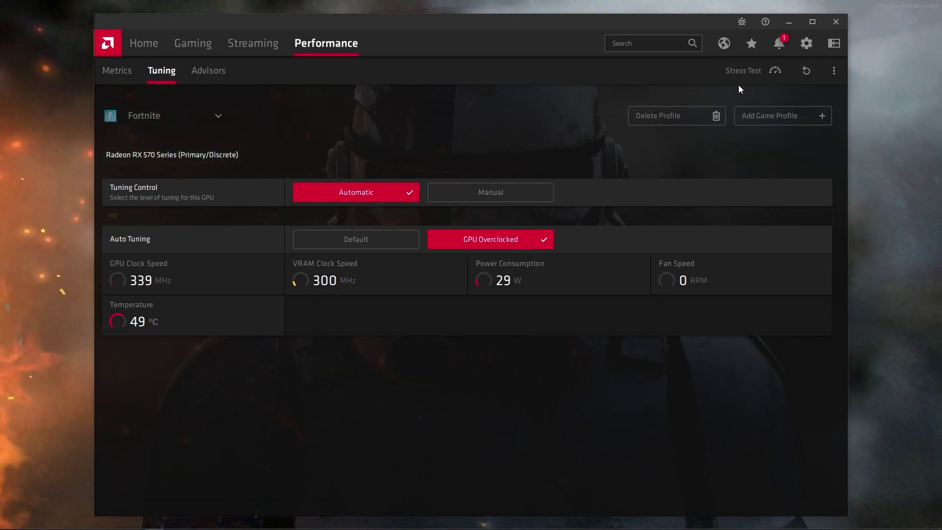
pyautogui.hotkey('alt', 'r')
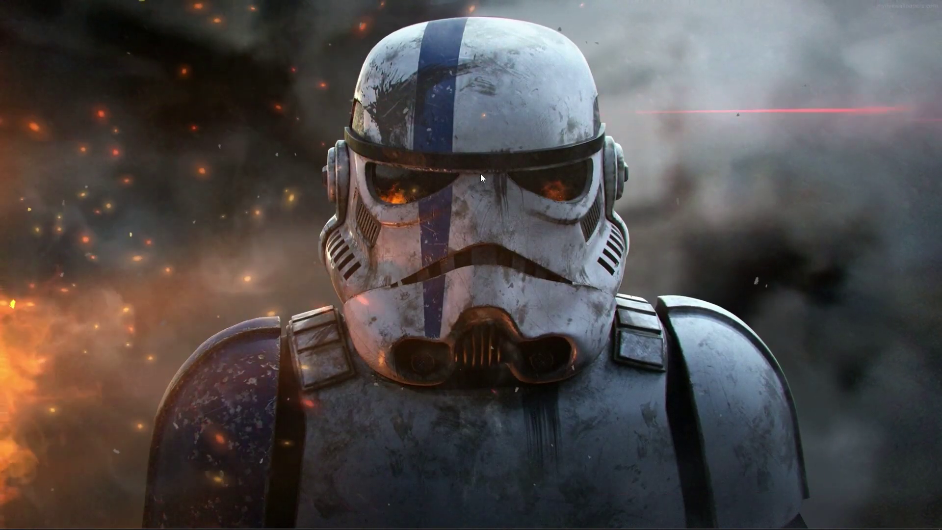
# Step: In the Windows graphics settings, try to add the desktop app FortniteClient-Win64-Shipping from D:\Epic Games\Fortnite\FortniteGame\Binaries\Win64
pyautogui.rightClick(460, 181)
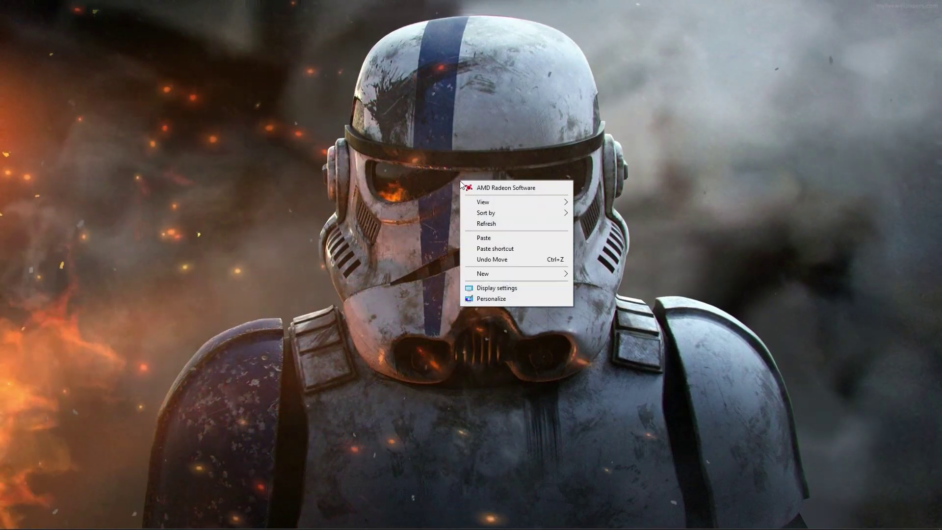
pyautogui.click(496, 290)
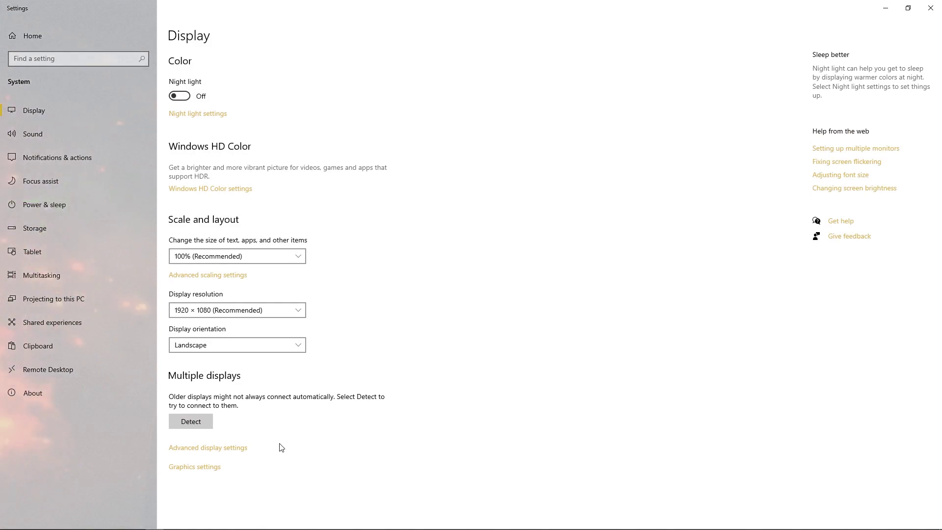
pyautogui.click(213, 474)
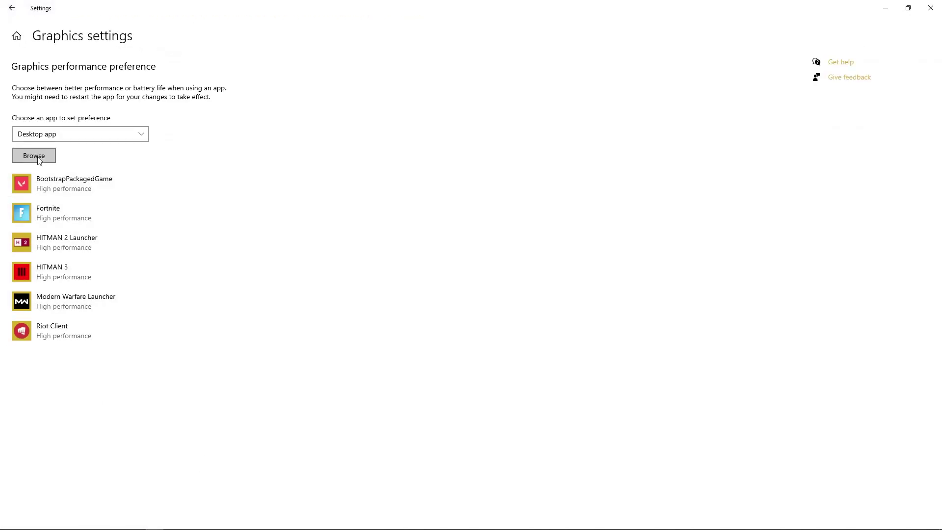
pyautogui.click(28, 156)
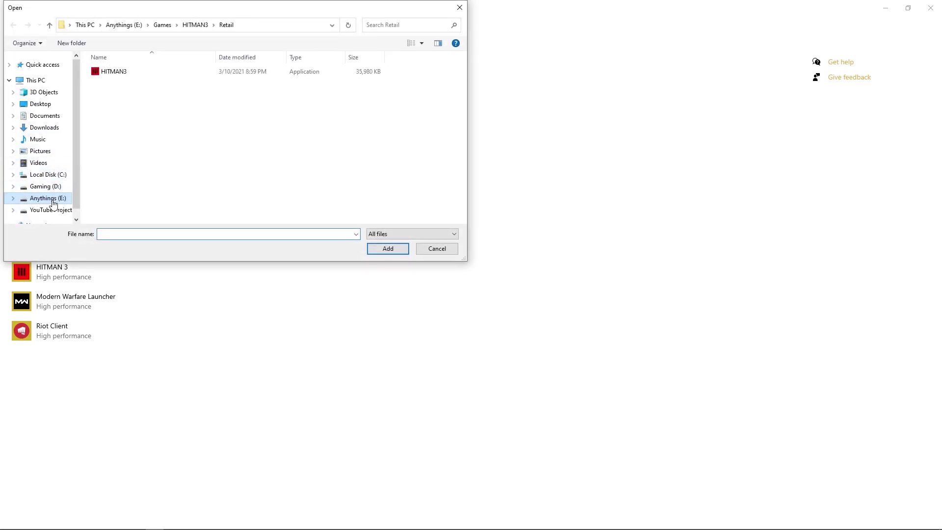
pyautogui.click(45, 187)
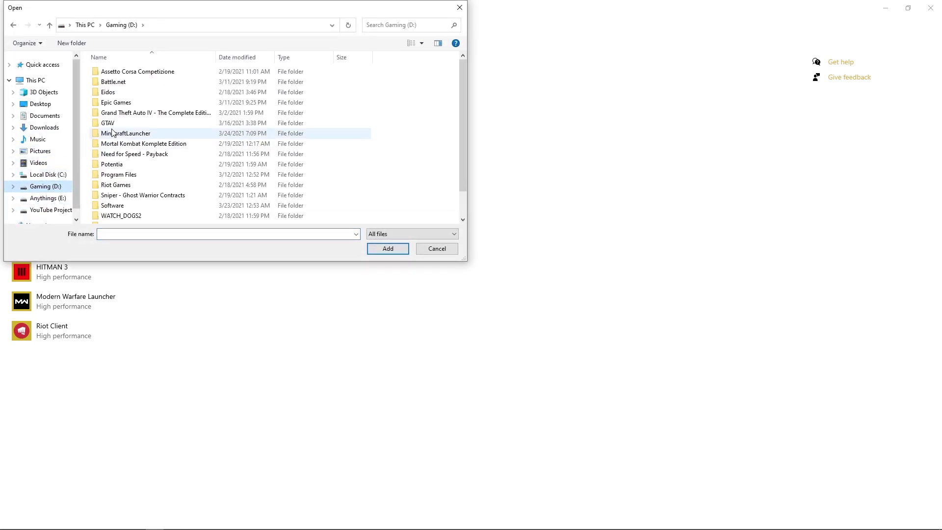
pyautogui.doubleClick(122, 103)
pyautogui.doubleClick(126, 83)
pyautogui.doubleClick(114, 93)
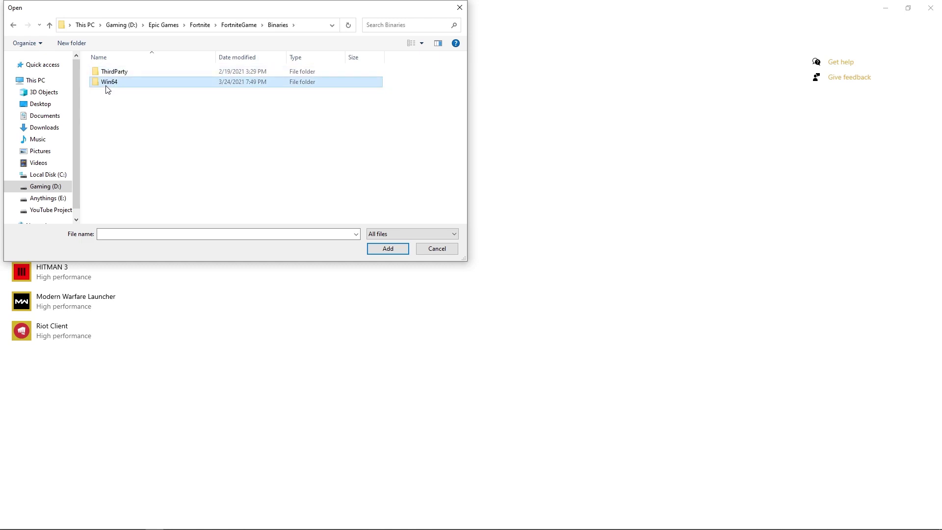
pyautogui.doubleClick(109, 82)
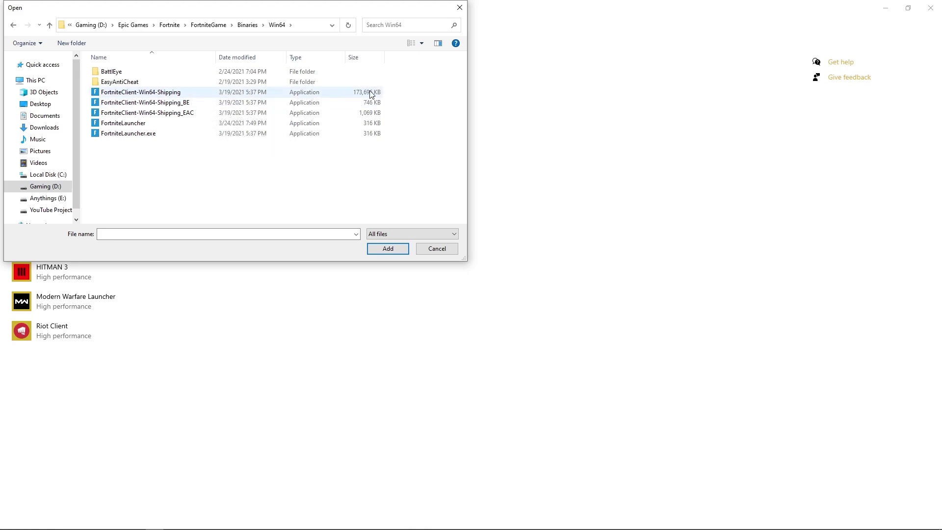
pyautogui.click(393, 248)
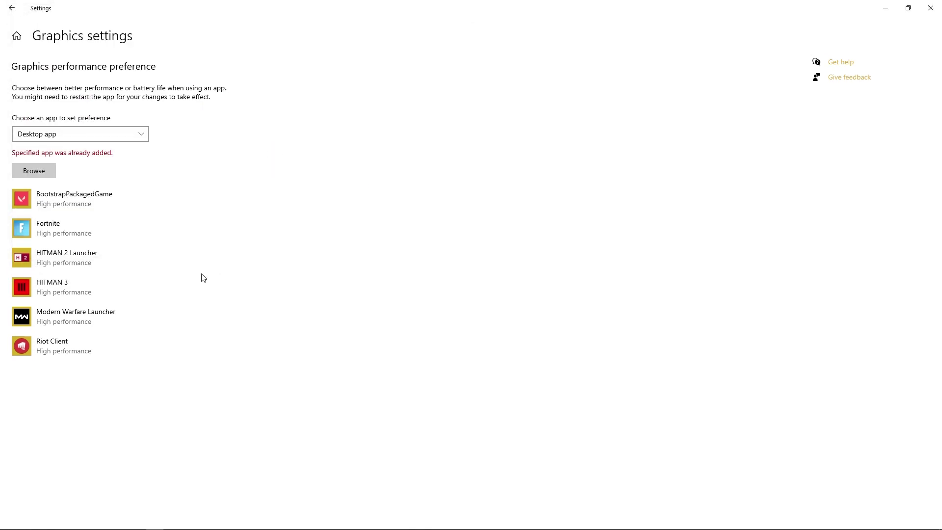
# Step: Set Fortnite's graphics preference to High performance and save it
pyautogui.click(67, 225)
pyautogui.click(155, 279)
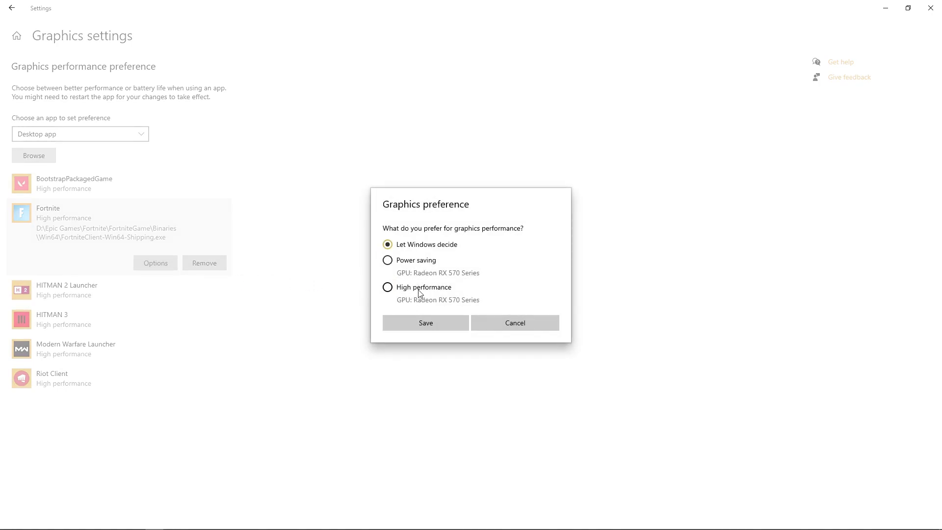
pyautogui.click(424, 320)
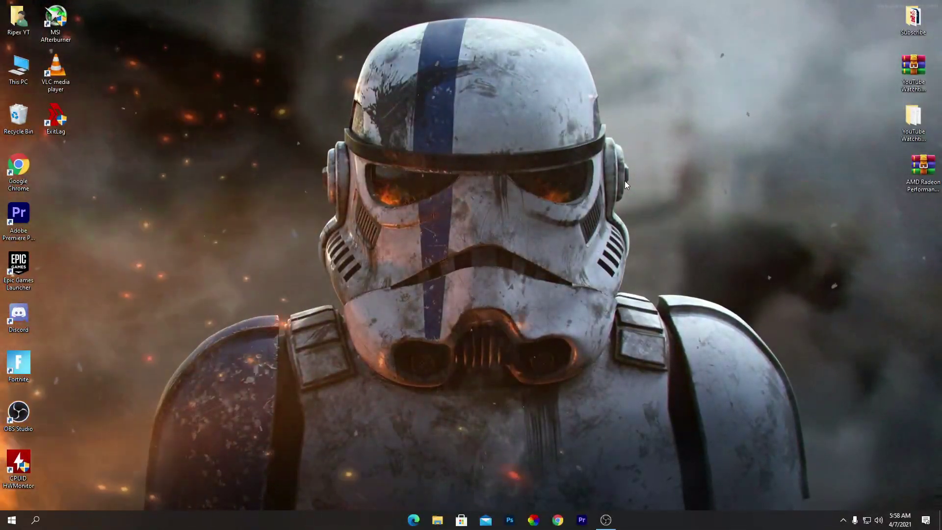
# Step: Extract the AMD Radeon Performance Mode Fix Pack 2021 archive to the desktop and place the extracted folder in an open area
pyautogui.moveTo(923, 167); pyautogui.dragTo(666, 137)
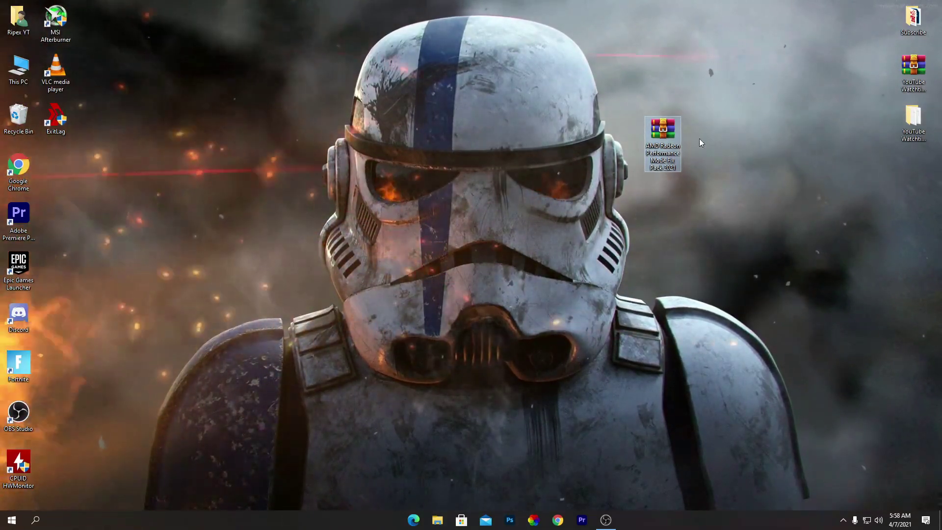
pyautogui.rightClick(666, 128)
pyautogui.click(728, 179)
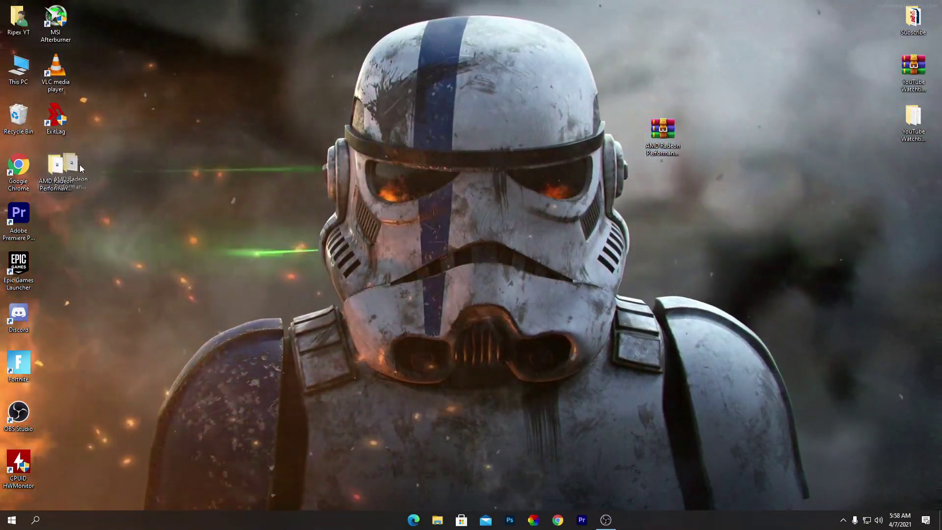
pyautogui.moveTo(58, 166); pyautogui.dragTo(288, 101)
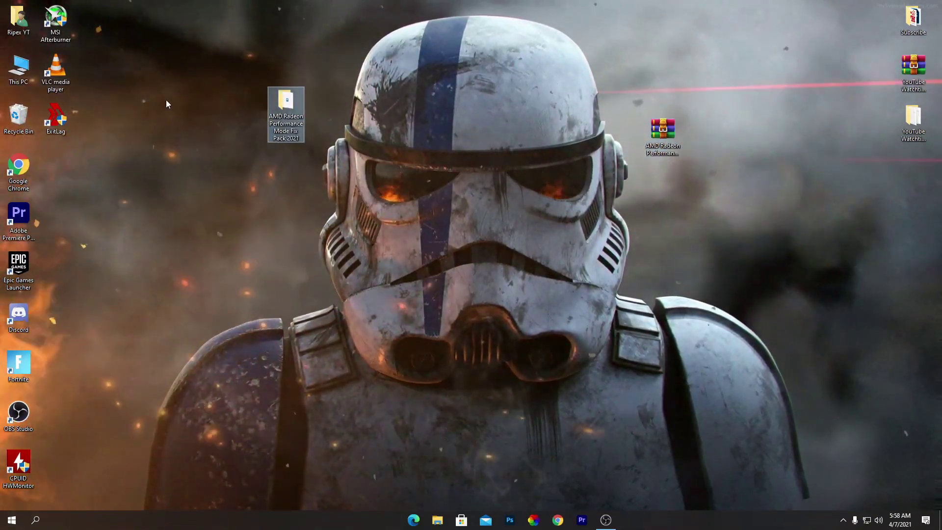
# Step: Merge AMD_Graphics_Registry_Keys_RESearch from the fix pack's AMD Reg Optimizations folder into the registry and confirm
pyautogui.doubleClick(286, 102)
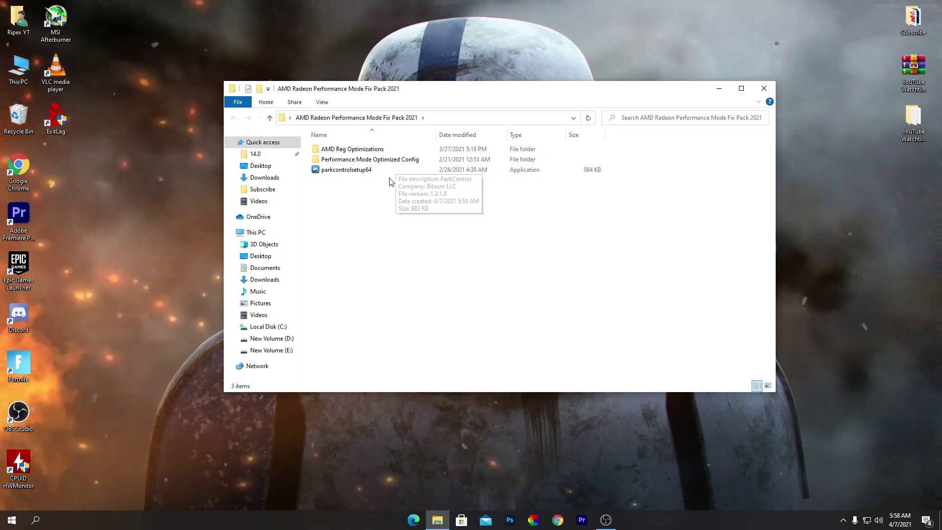
pyautogui.doubleClick(333, 149)
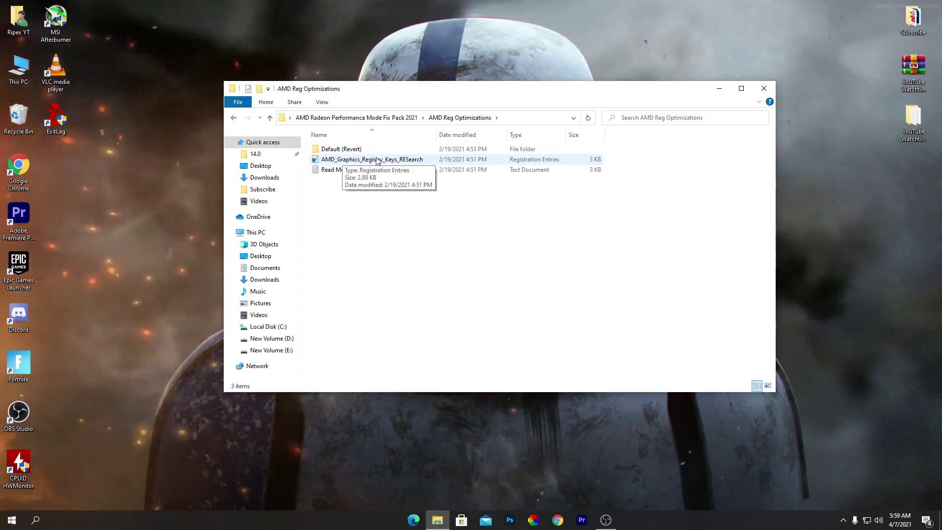
pyautogui.rightClick(360, 164)
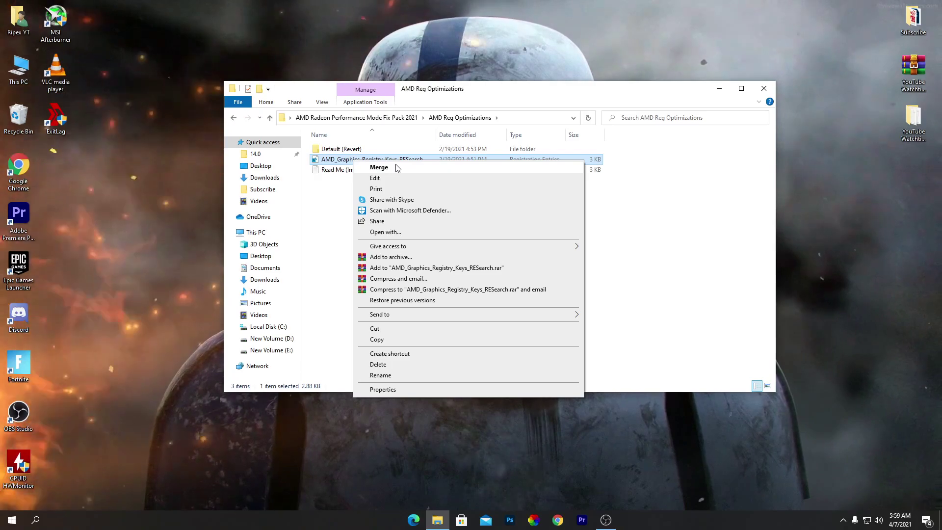
pyautogui.click(397, 168)
pyautogui.click(543, 274)
pyautogui.click(582, 264)
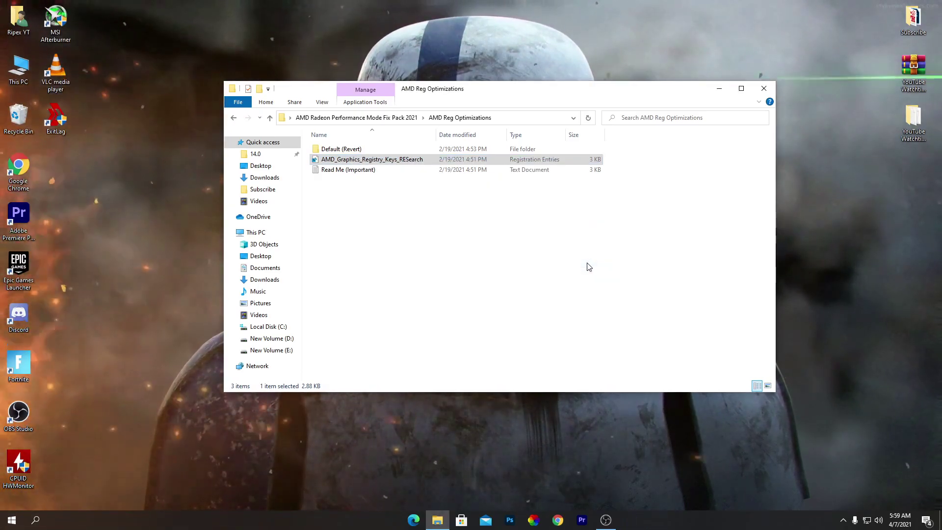
# Step: Copy the GameUserSettings file from the fix pack's Performance Mode Optimized Config folder
pyautogui.click(347, 117)
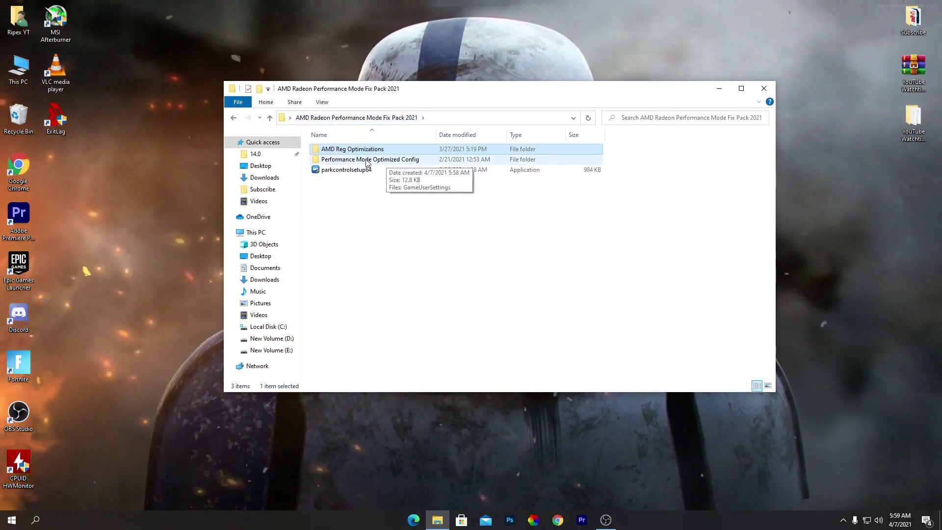
pyautogui.doubleClick(367, 160)
pyautogui.click(329, 151)
pyautogui.rightClick(327, 150)
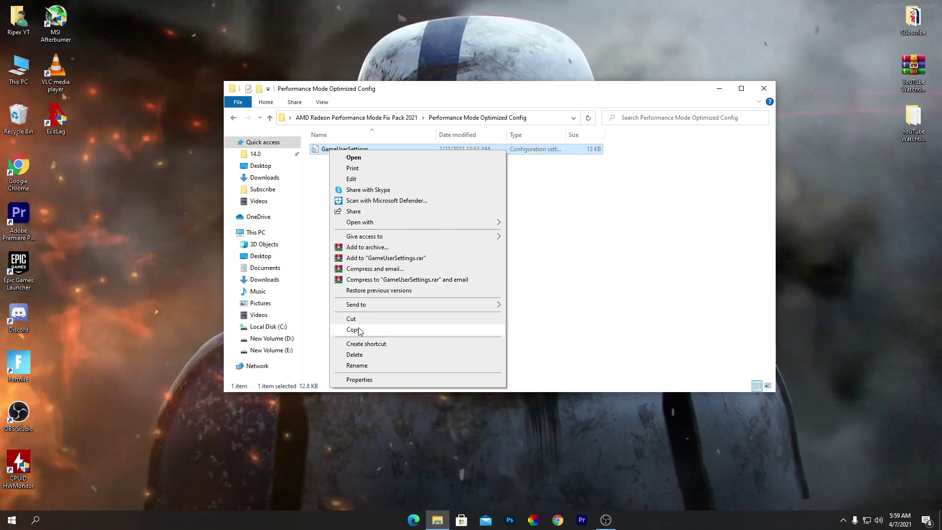
pyautogui.click(359, 330)
# Step: Open %localappdata% through Windows search and go to FortniteGame\Saved\Config\WindowsClient
pyautogui.click(42, 522)
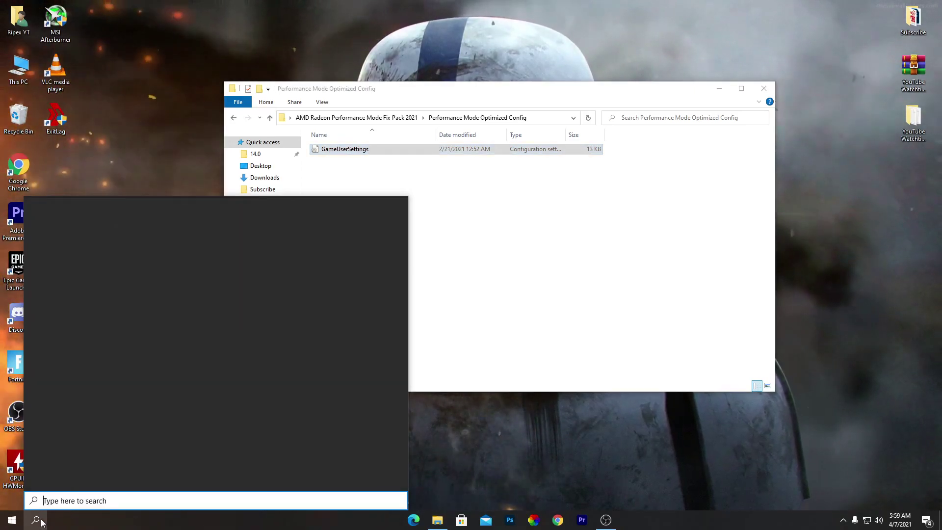
pyautogui.write('%loca')
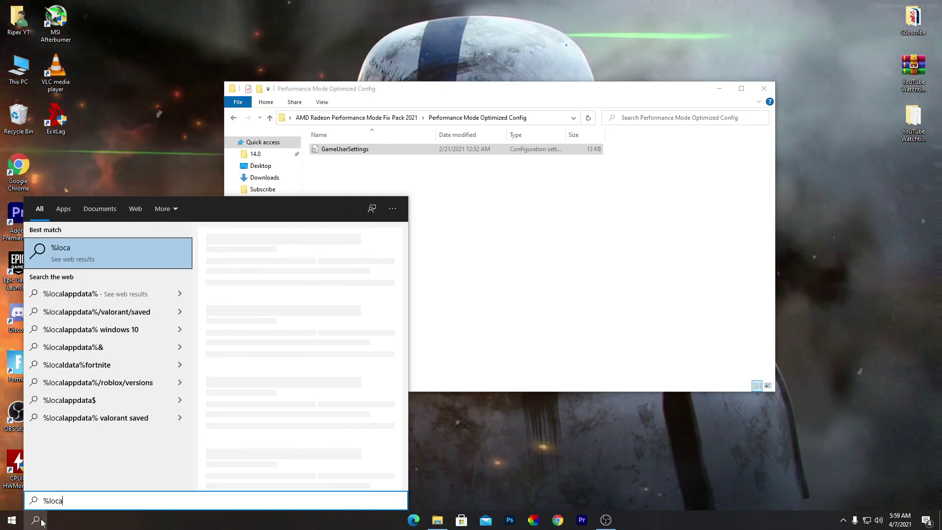
pyautogui.write('lappdata%')
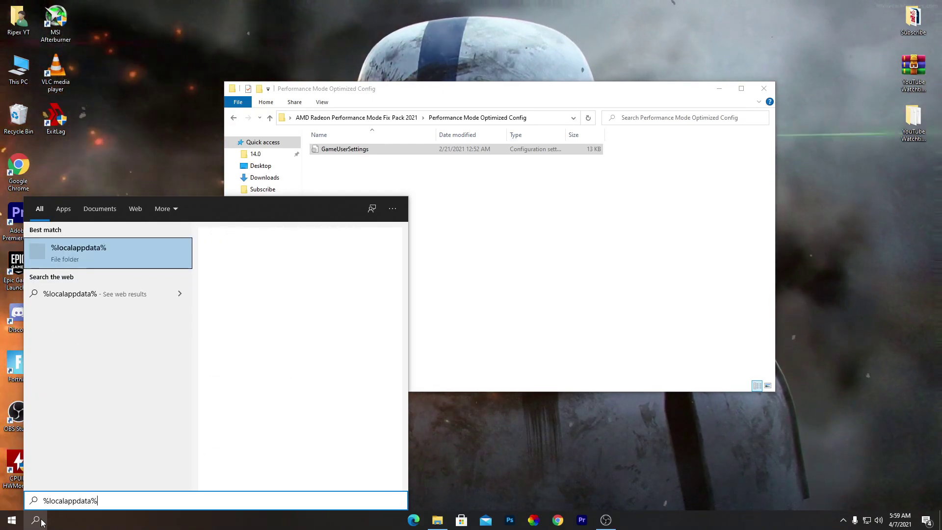
pyautogui.press('Return')
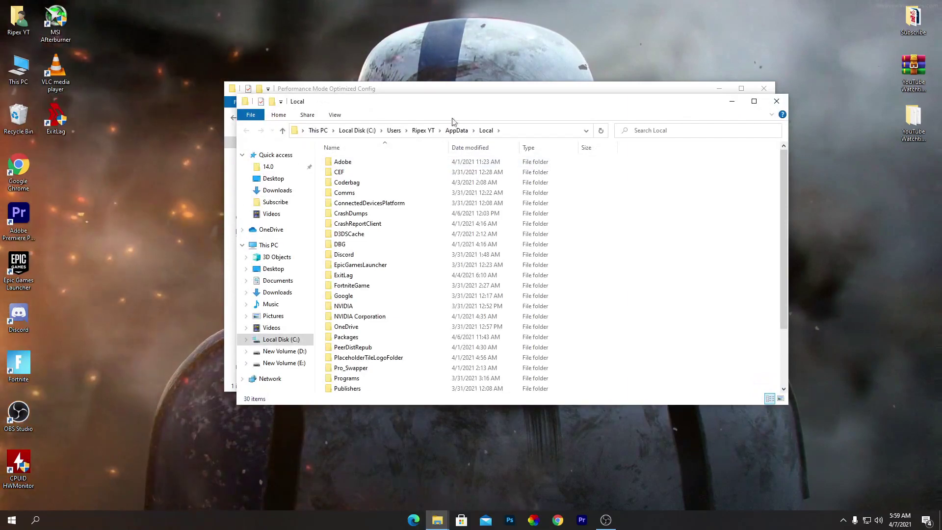
pyautogui.doubleClick(473, 101)
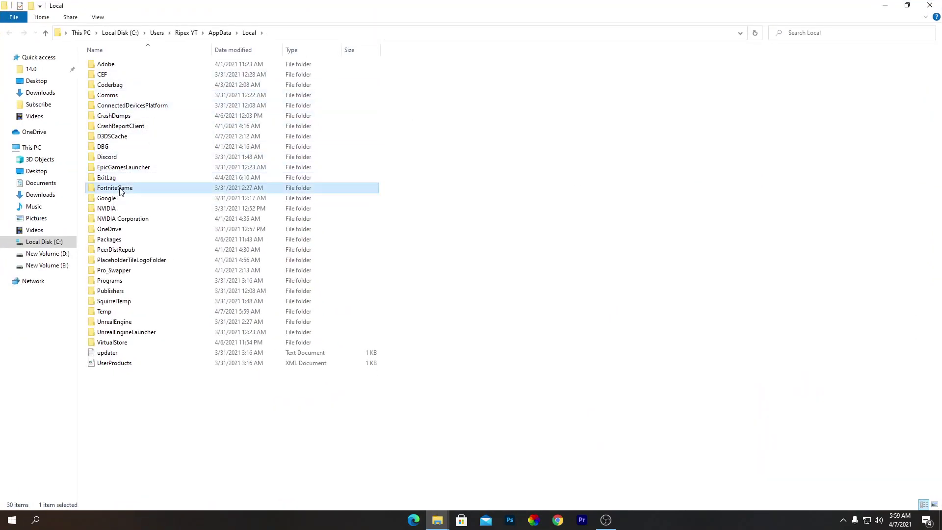
pyautogui.doubleClick(120, 190)
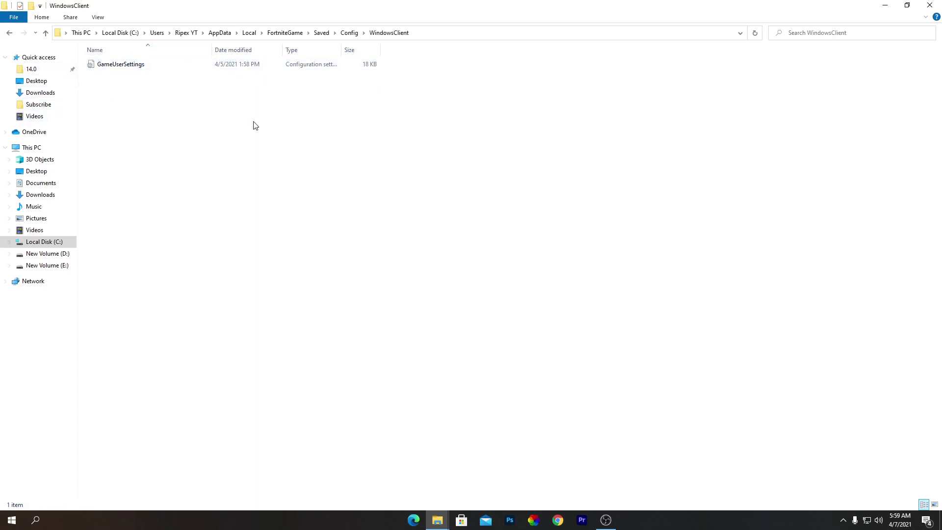
# Step: Paste the copied GameUserSettings into WindowsClient, replacing the existing file
pyautogui.rightClick(181, 124)
pyautogui.click(204, 189)
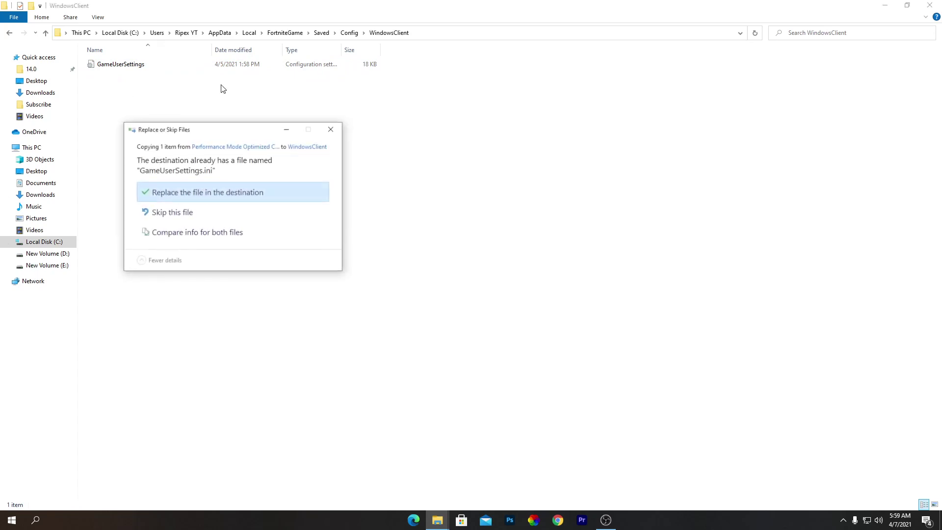
pyautogui.click(167, 196)
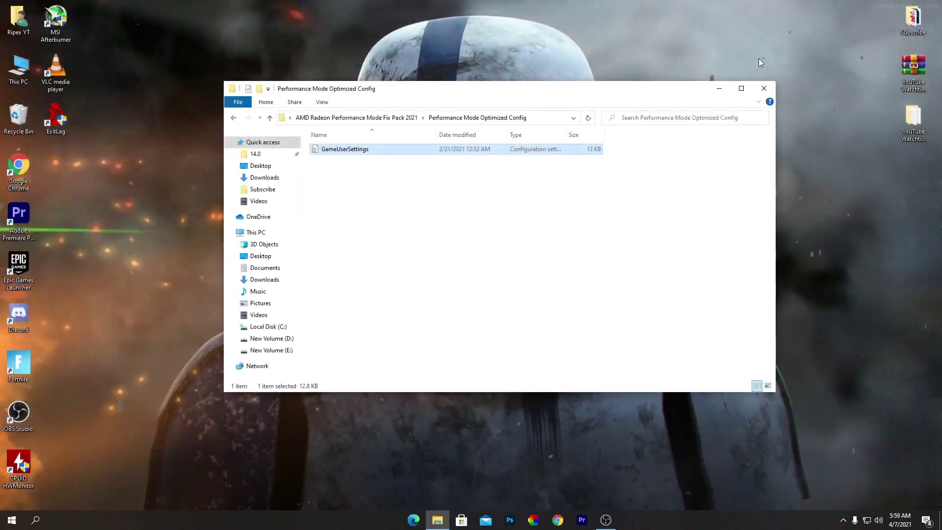
pyautogui.click(764, 88)
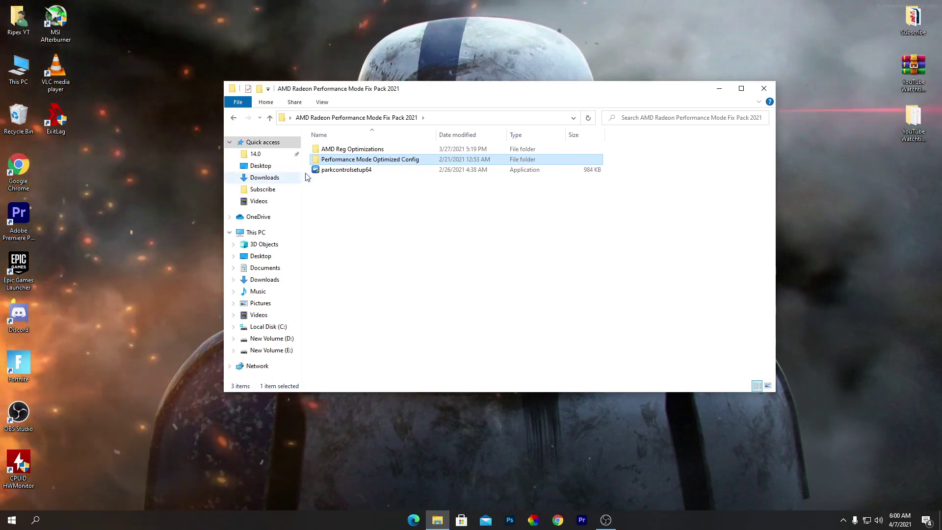
# Step: Run parkcontrolsetup64 from the fix pack as administrator, accept the licence agreement and install ParkControl in C:\Program Files\ParkControl
pyautogui.click(349, 172)
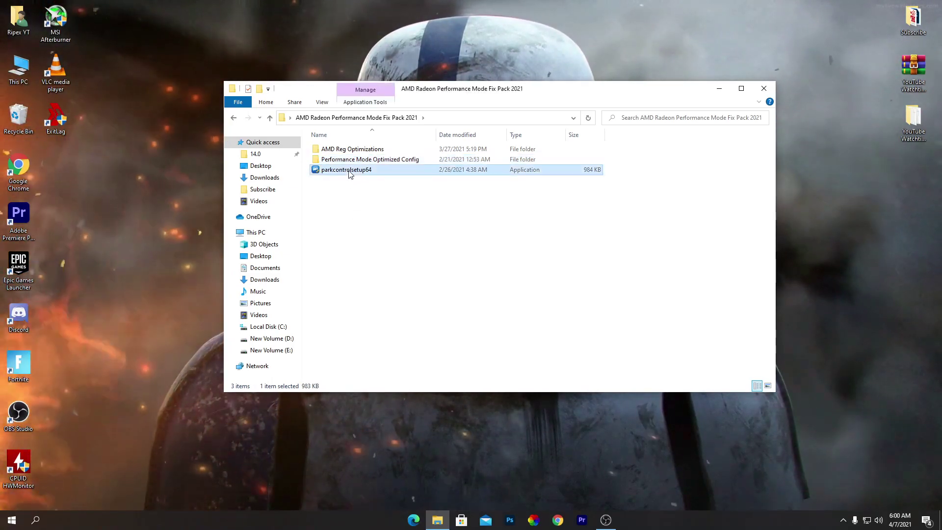
pyautogui.rightClick(351, 174)
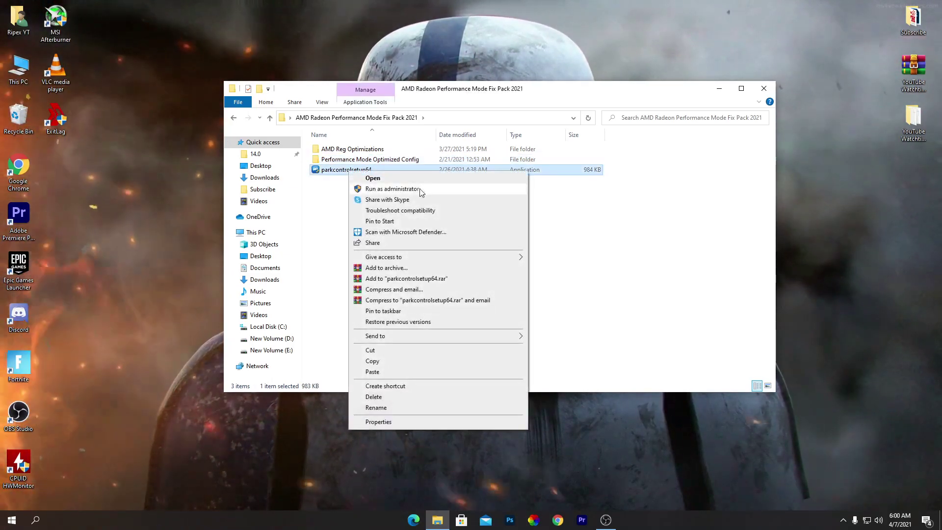
pyautogui.click(392, 189)
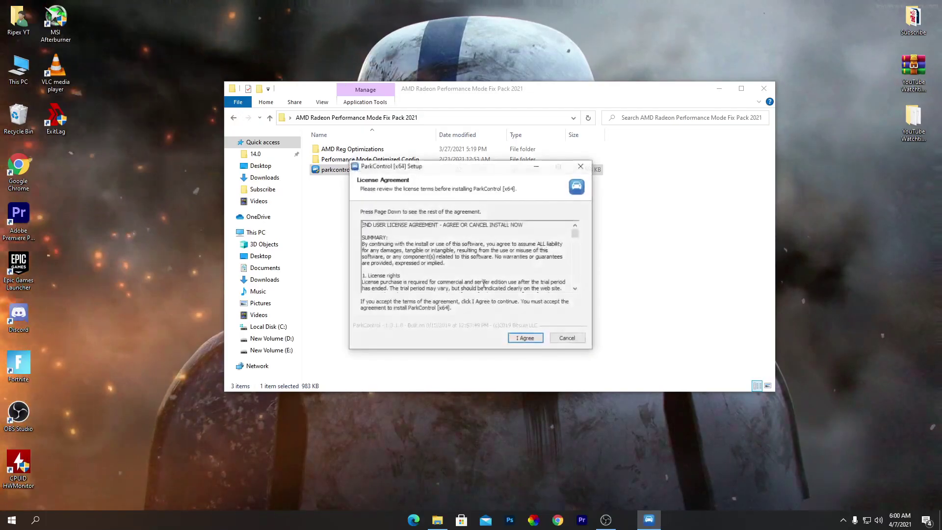
pyautogui.click(526, 338)
pyautogui.click(530, 339)
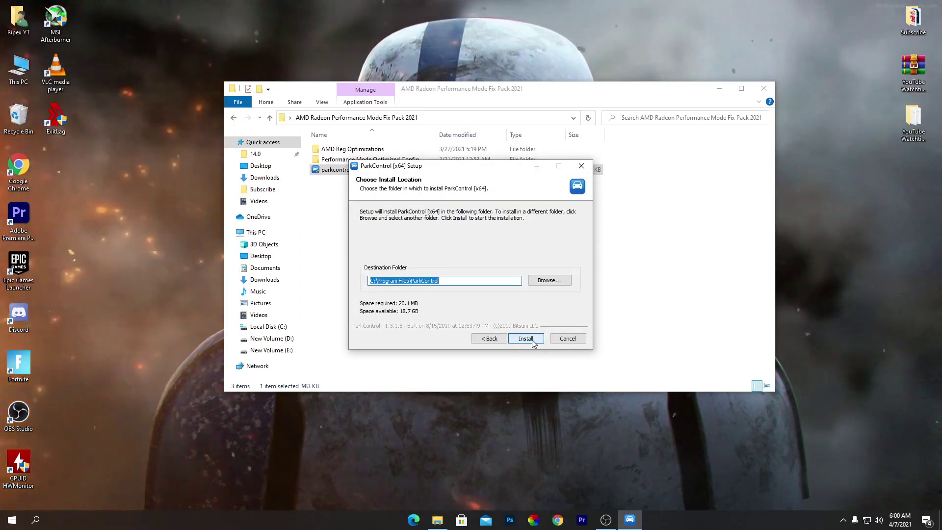
pyautogui.click(531, 340)
pyautogui.click(532, 339)
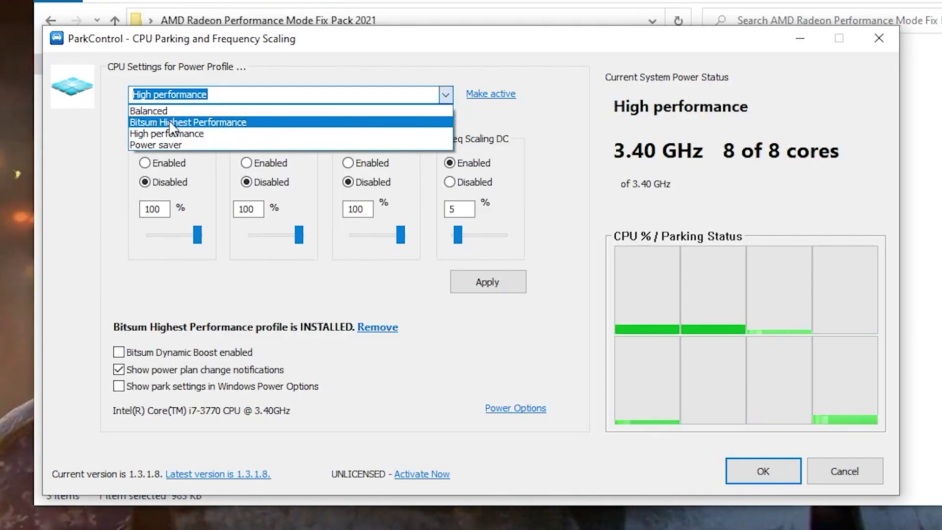
# Step: Choose the Bitsum Highest Performance power profile in ParkControl, make it active and apply its CPU settings
pyautogui.click(266, 123)
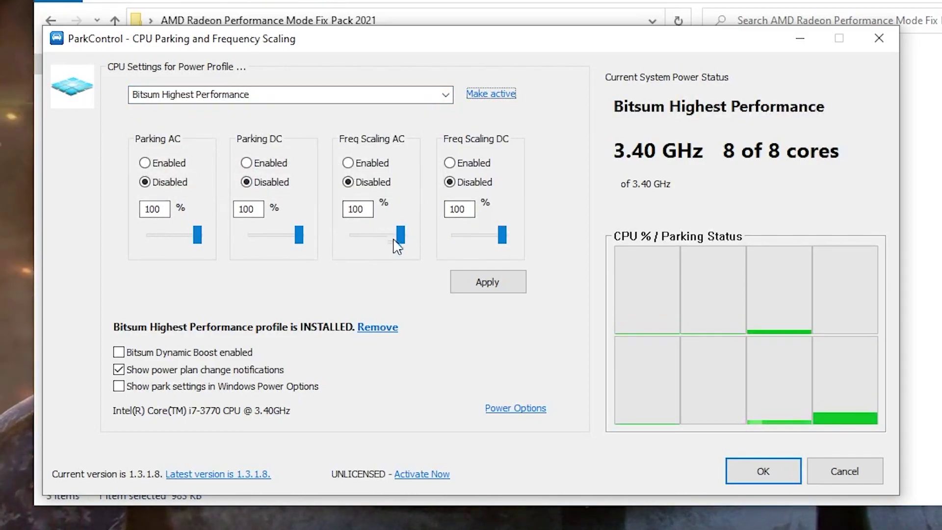
pyautogui.click(500, 284)
pyautogui.click(543, 296)
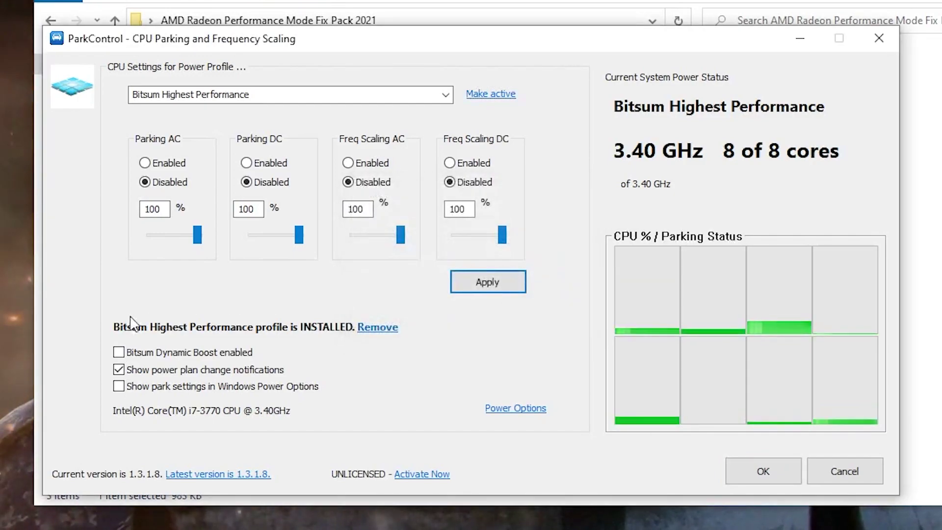
# Step: Enable Bitsum Dynamic Boost with Bitsum Highest Performance as the idle profile, and confirm to close ParkControl
pyautogui.click(209, 359)
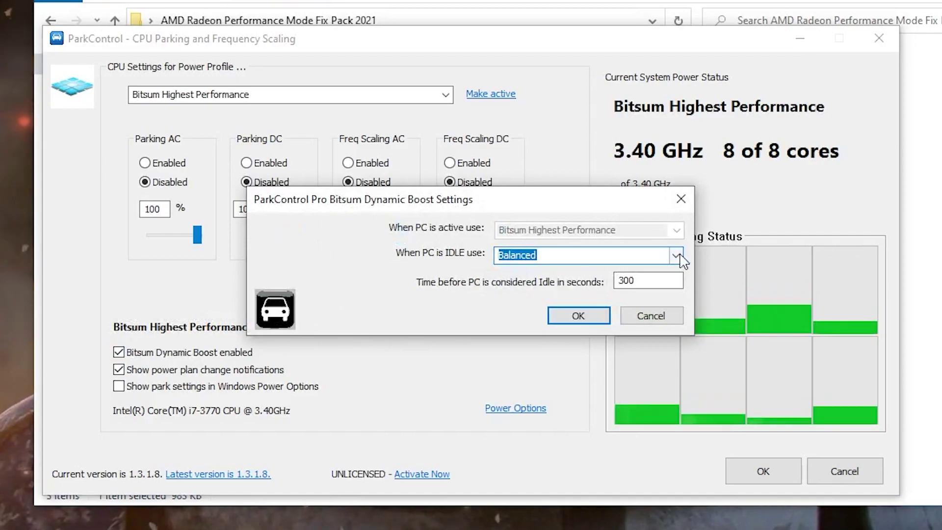
pyautogui.click(681, 256)
pyautogui.click(566, 282)
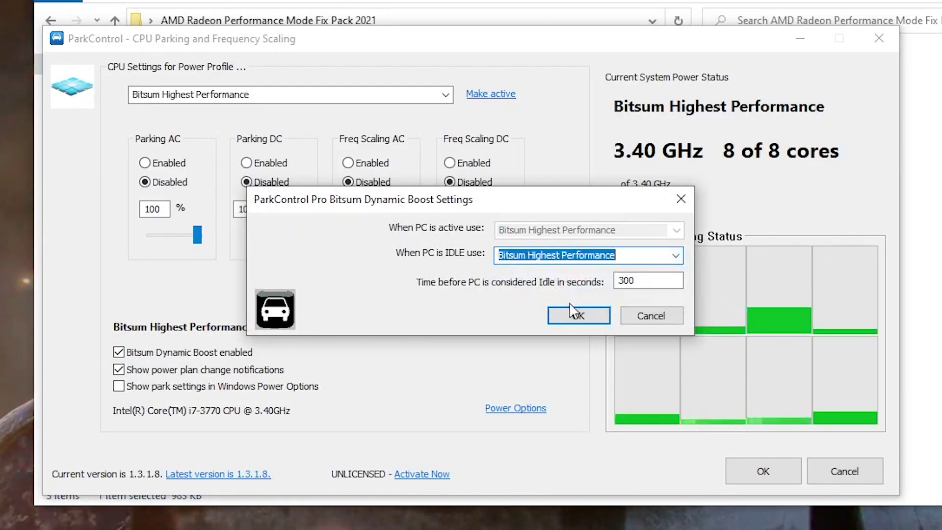
pyautogui.click(584, 317)
pyautogui.click(763, 472)
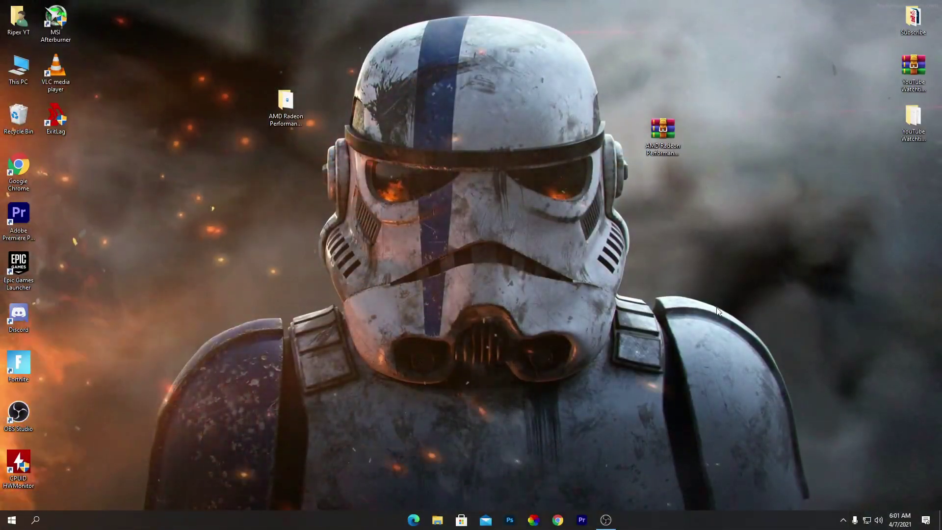
# Step: Open the Background apps privacy settings in Windows Settings and check whether apps are allowed to run in the background
pyautogui.click(12, 521)
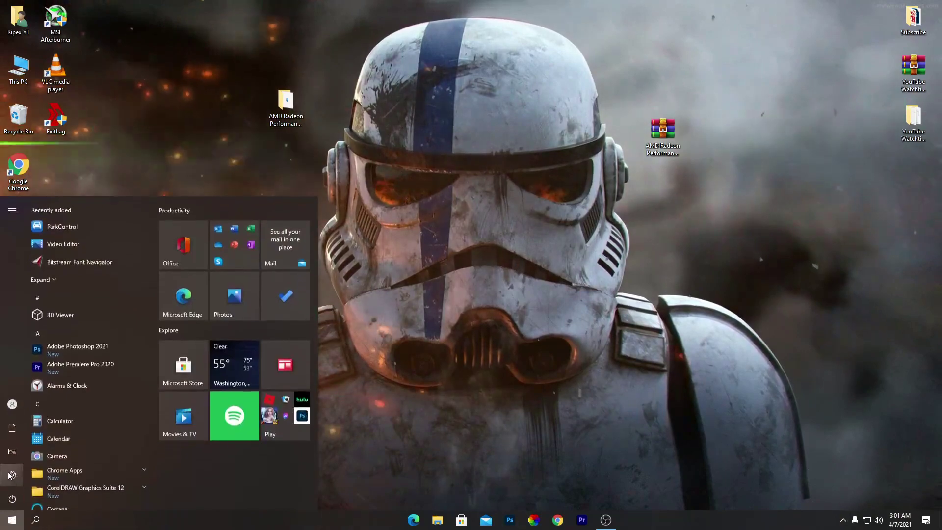
pyautogui.click(12, 482)
pyautogui.doubleClick(370, 20)
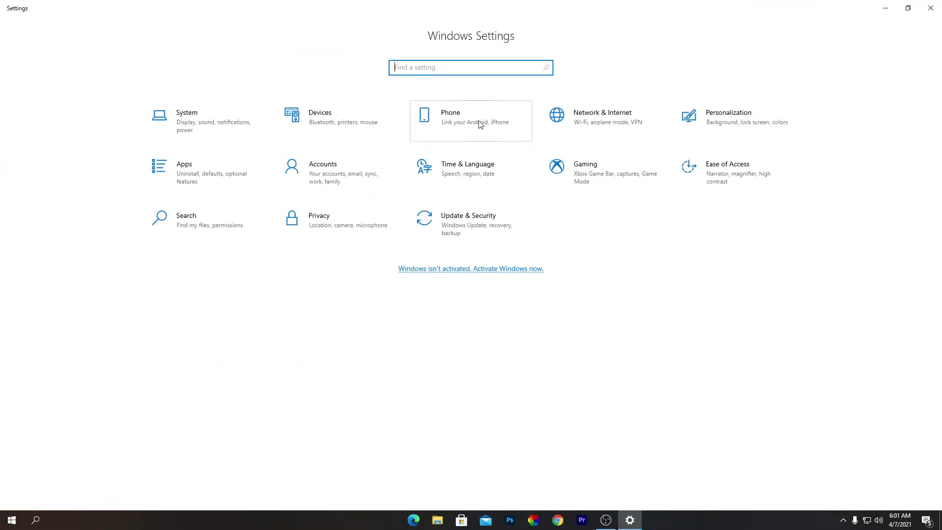
pyautogui.click(318, 226)
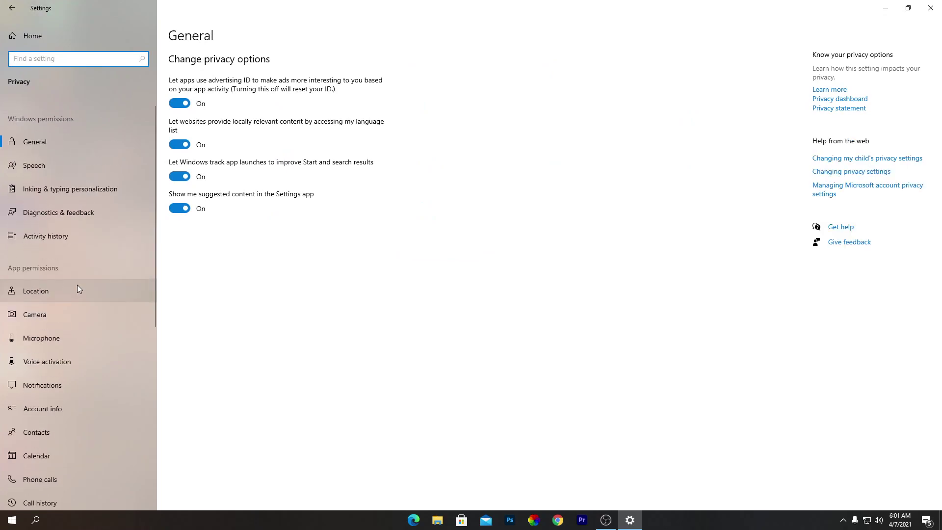
pyautogui.scroll(-5, 77, 285)
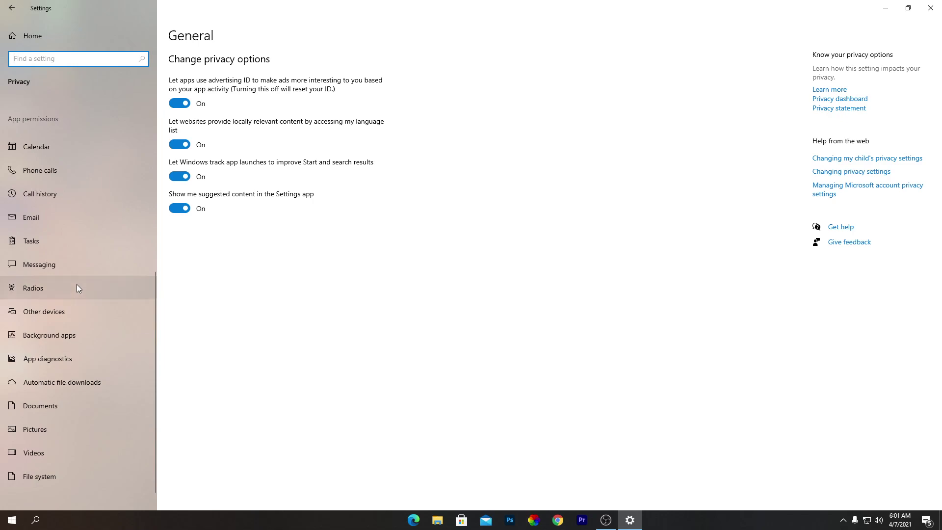
pyautogui.click(52, 334)
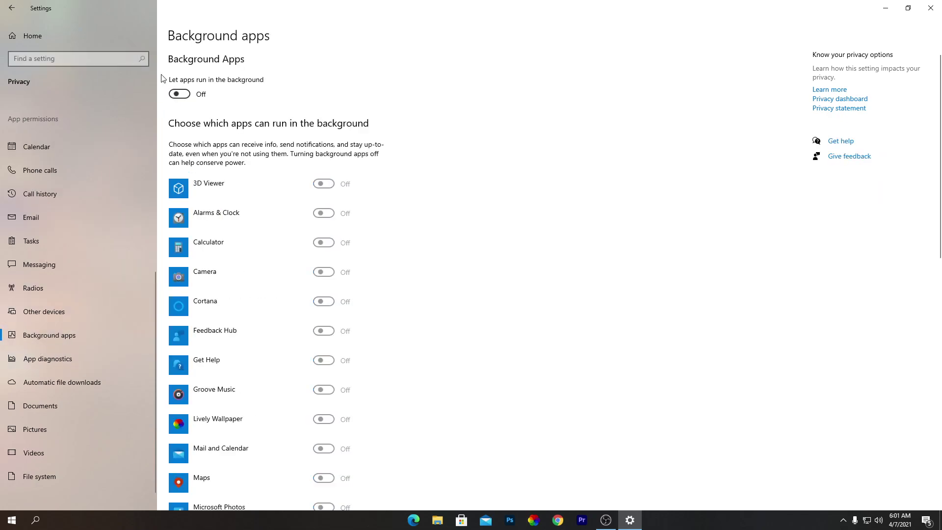
pyautogui.scroll(-5, 272, 448)
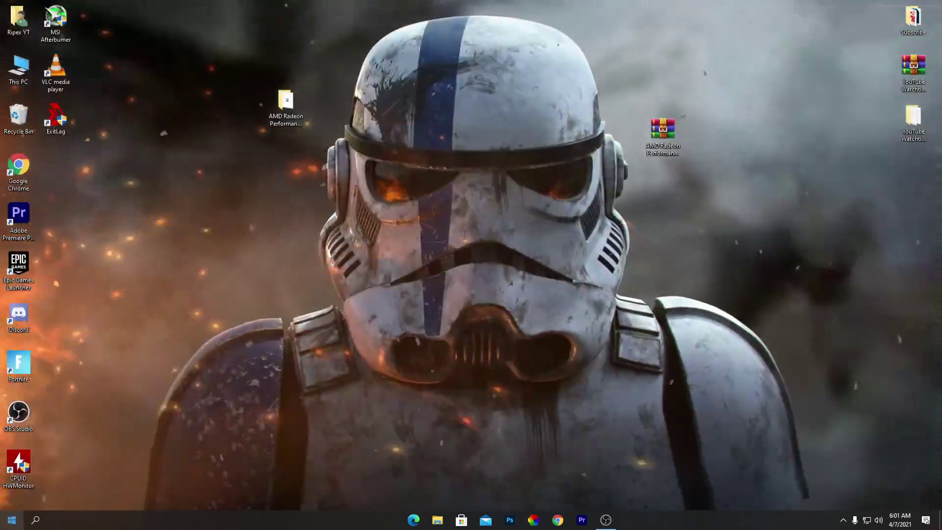
pyautogui.click(12, 520)
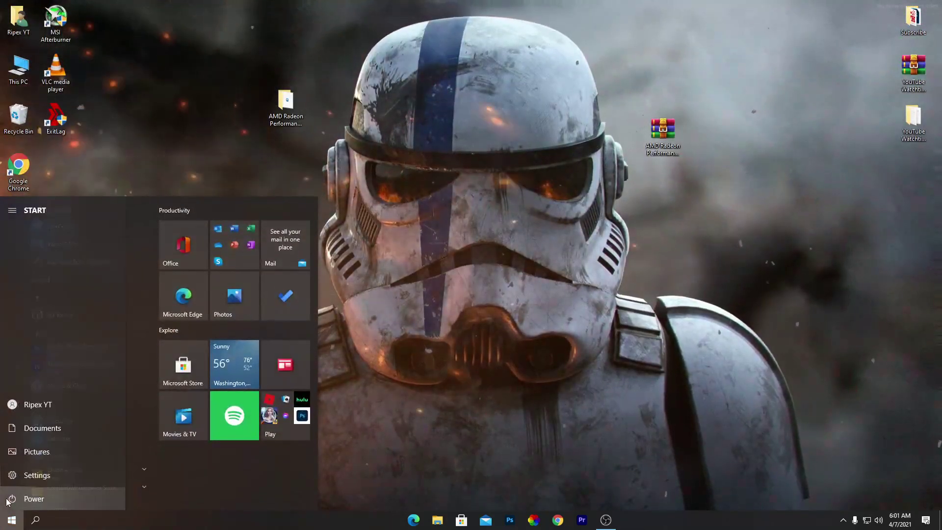
pyautogui.click(401, 355)
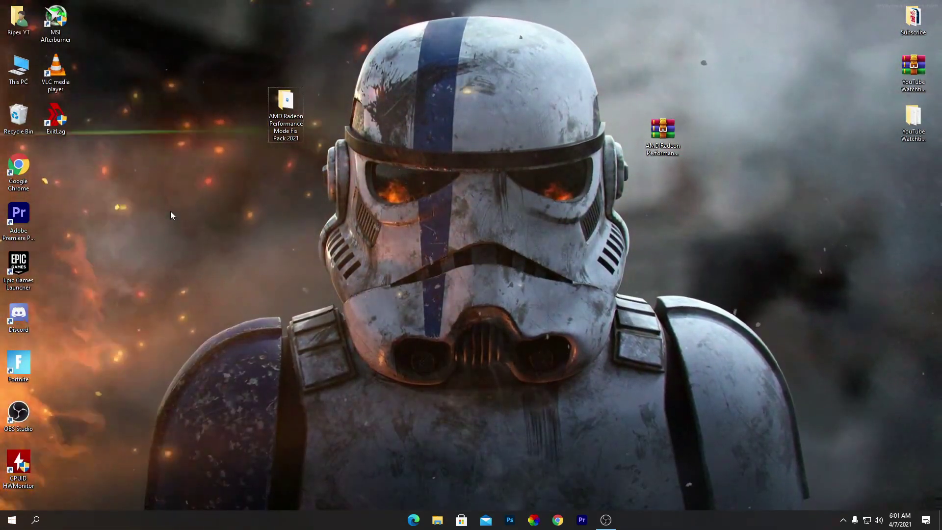